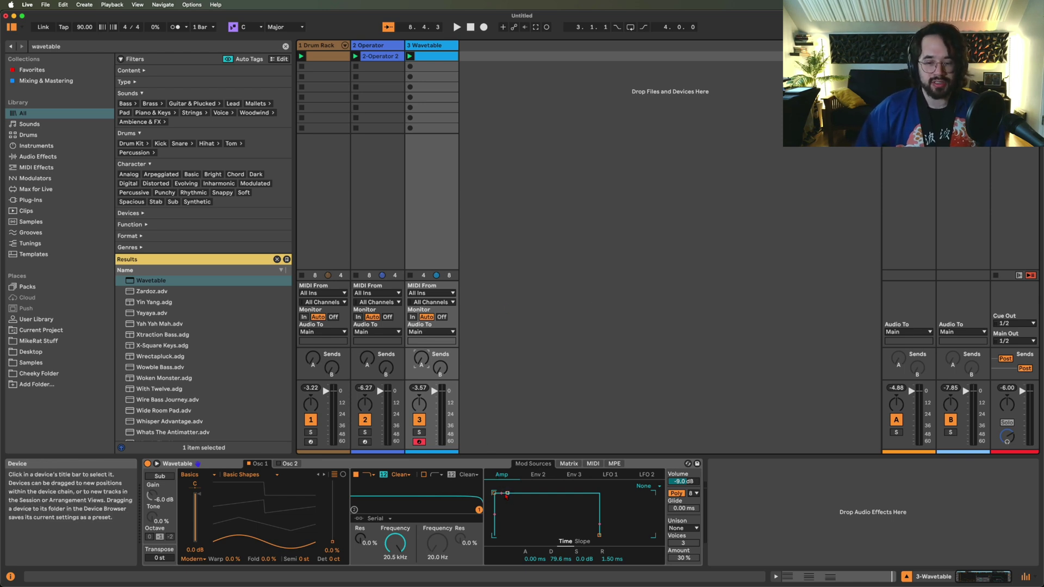
Step: Shape the amp envelope with a 54.3 ms attack, 228 ms decay, -7.9 dB sustain and 790 ms release
drag(507, 493, 526, 512)
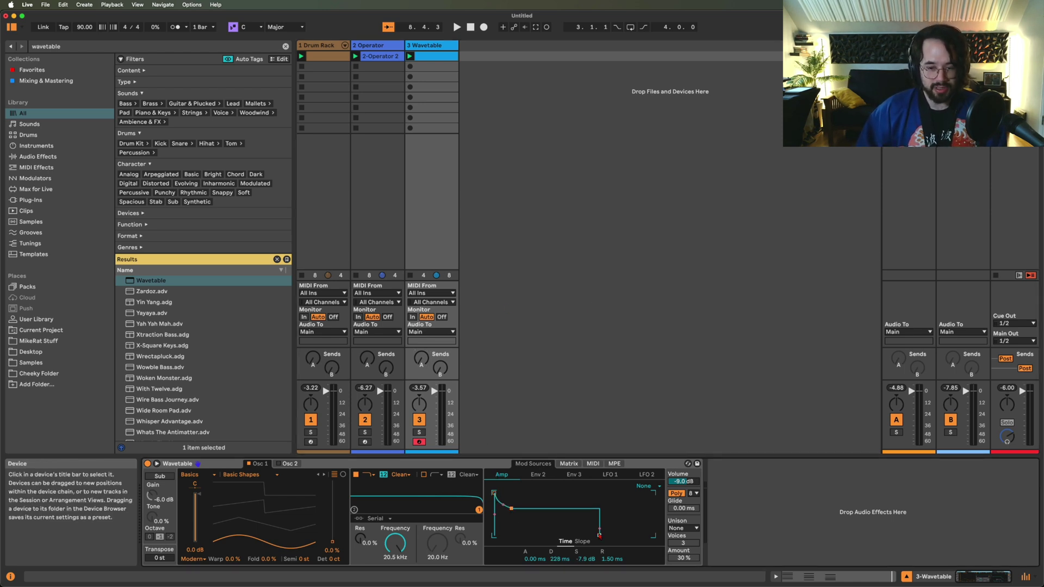
drag(599, 536, 622, 535)
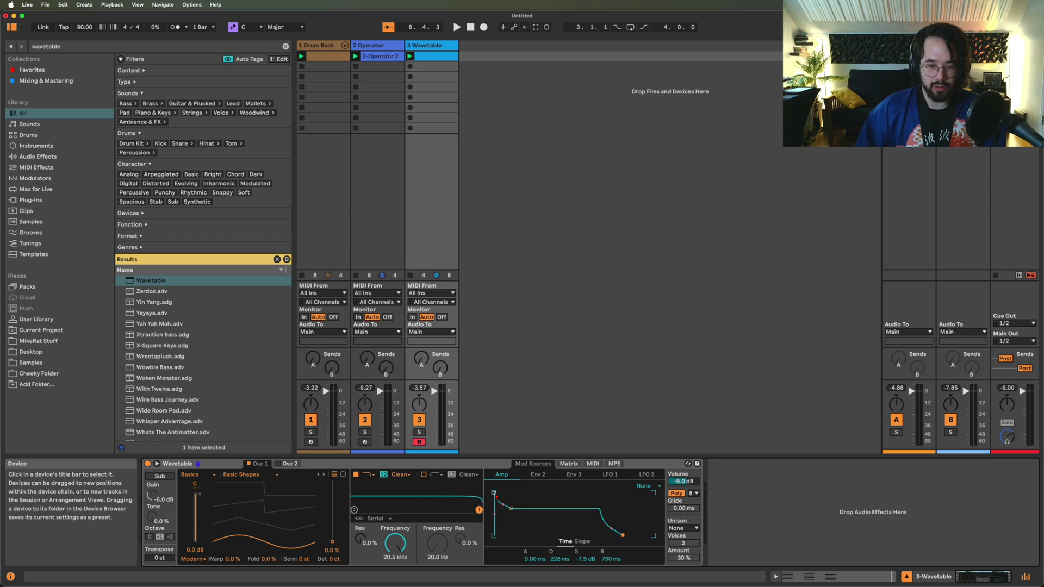
drag(494, 493, 513, 493)
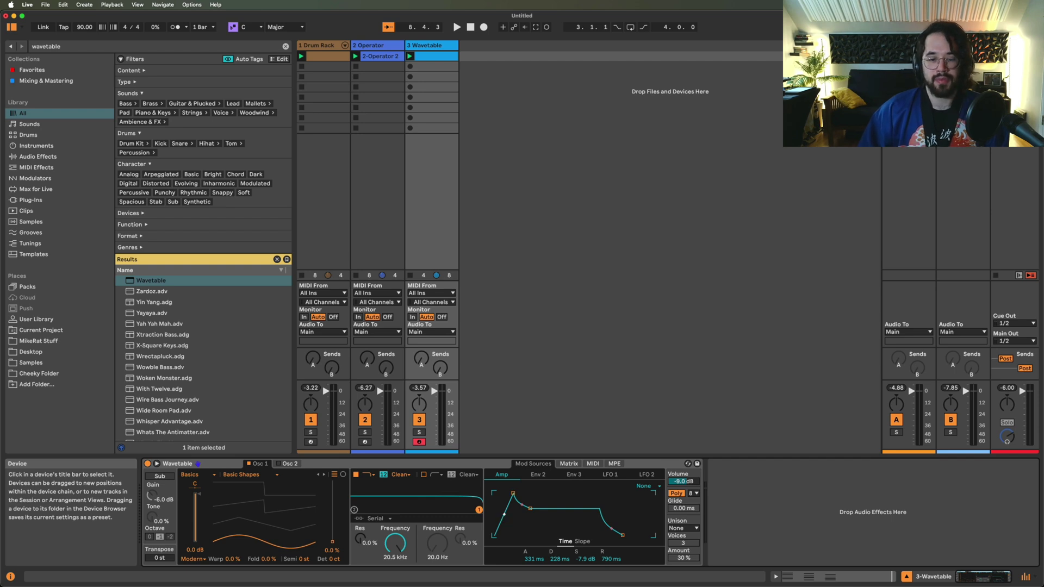
mouse_move(504, 501)
mouse_down()
mouse_move(504, 521)
mouse_move(515, 493)
mouse_move(506, 493)
mouse_up()
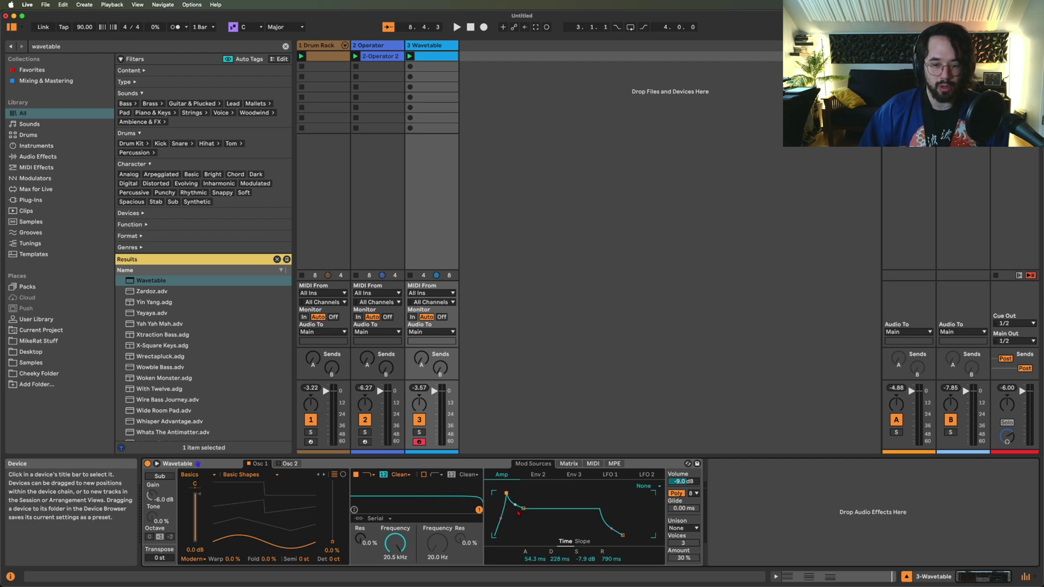
Step: Bend the amp envelope's attack and decay slopes, with a 331 ms attack, 647 ms decay and 0.0 dB sustain
mouse_move(524, 510)
mouse_down()
mouse_move(514, 493)
mouse_move(505, 523)
mouse_move(504, 511)
mouse_up()
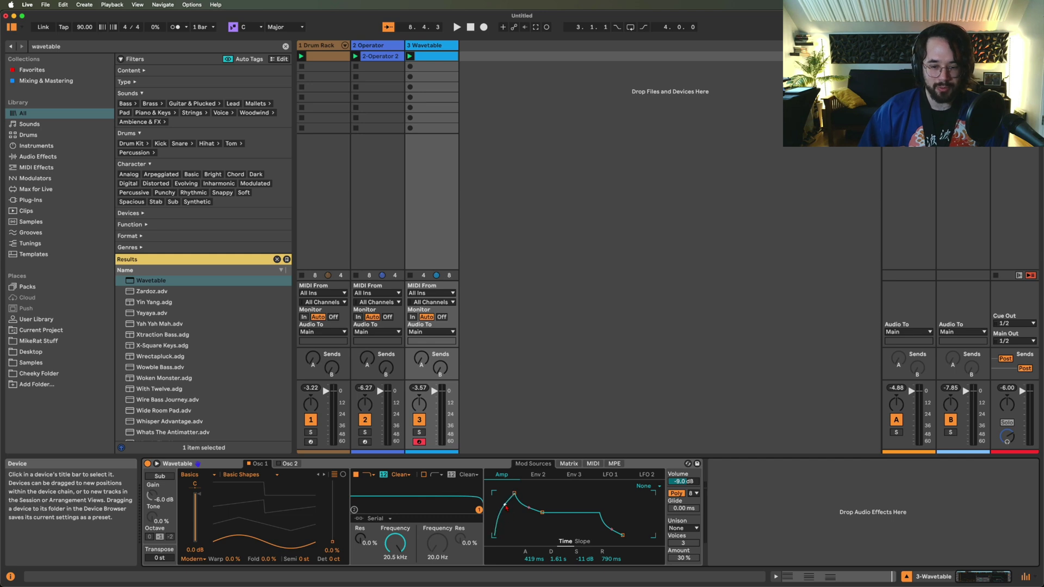
drag(528, 508, 528, 496)
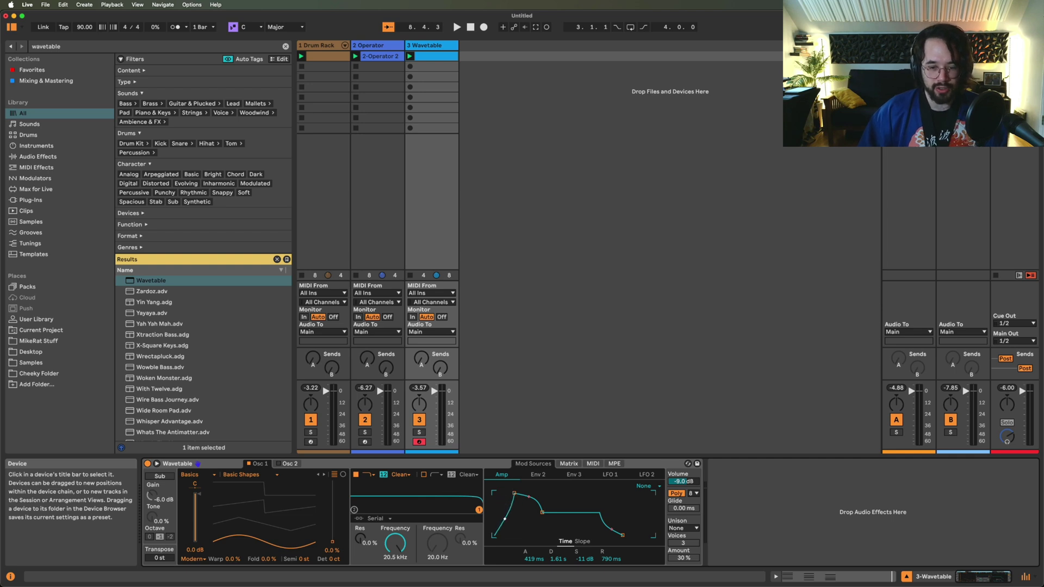
mouse_move(504, 515)
mouse_down()
mouse_move(504, 526)
mouse_move(533, 535)
mouse_move(536, 493)
mouse_move(517, 493)
mouse_move(507, 534)
mouse_up()
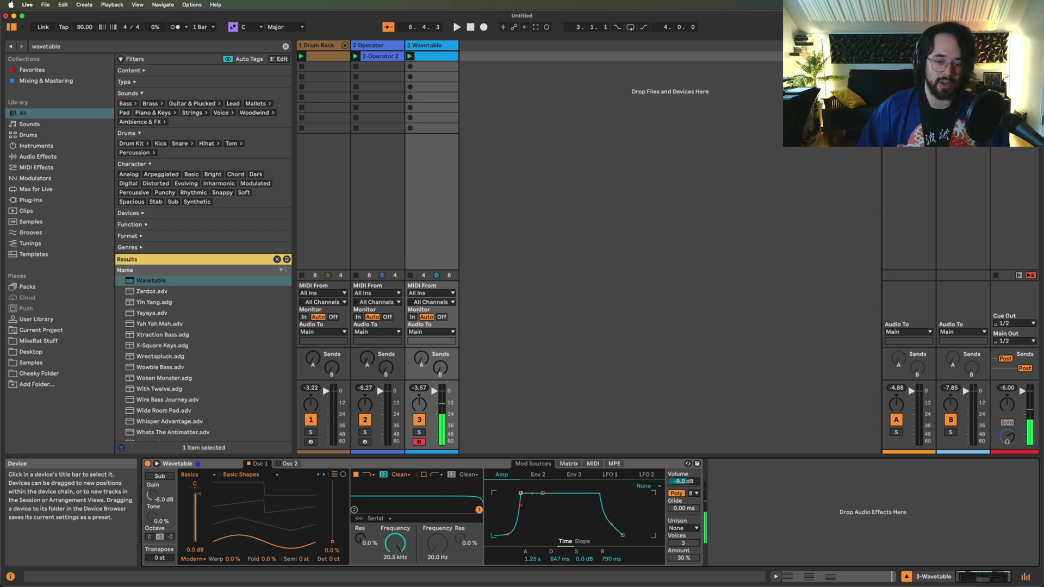
drag(507, 534, 510, 493)
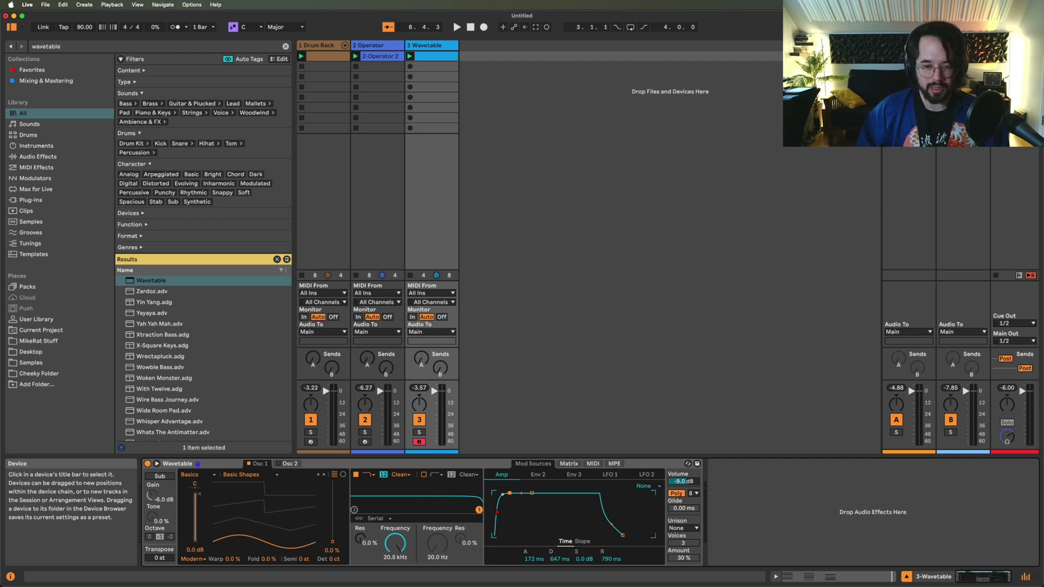
drag(509, 493, 505, 524)
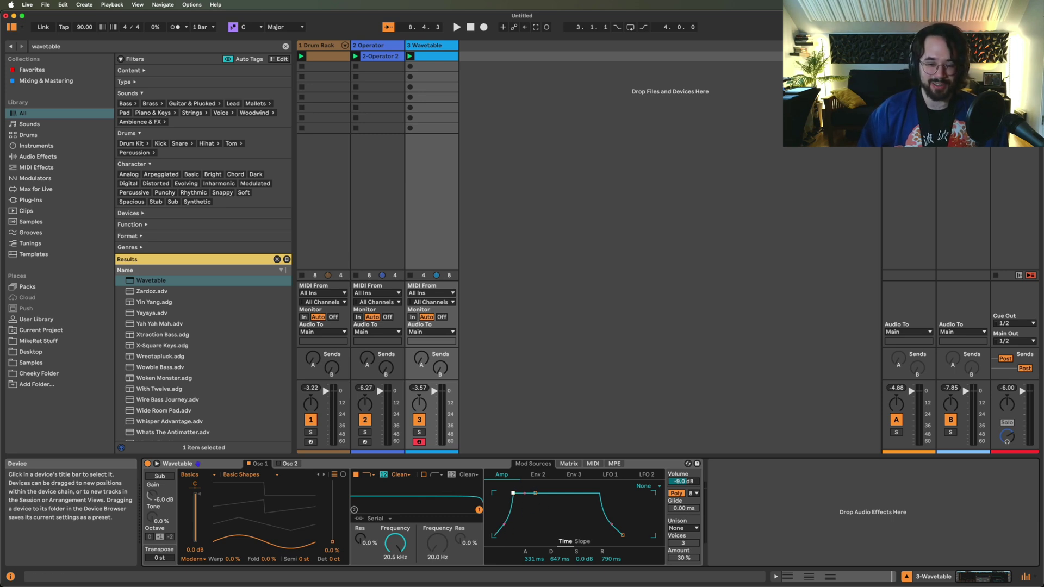
Step: Set the amp envelope's attack to 419 ms, its decay to 647 ms and its sustain to -12 dB
drag(513, 493, 532, 510)
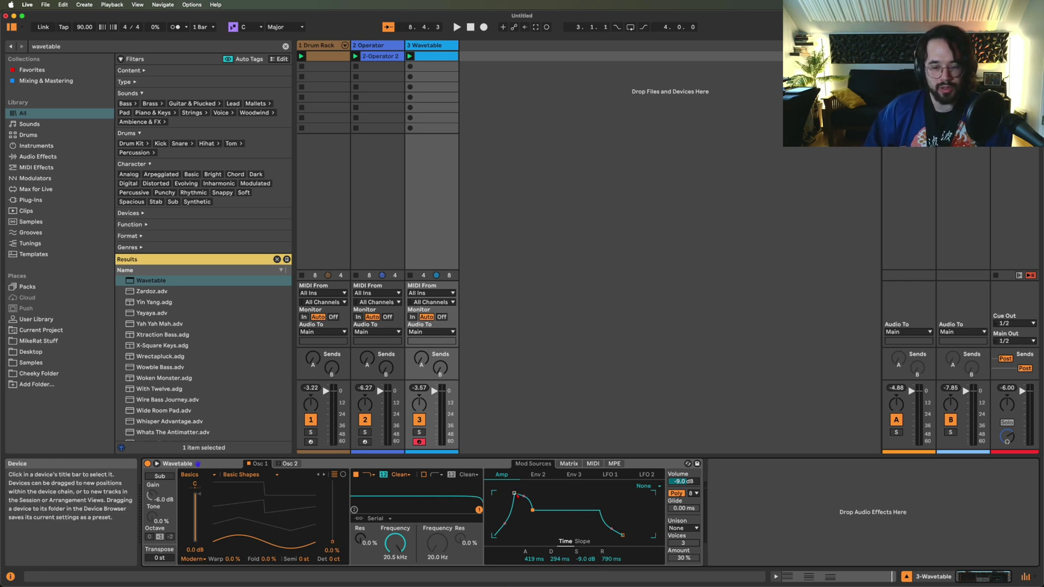
drag(532, 510, 536, 509)
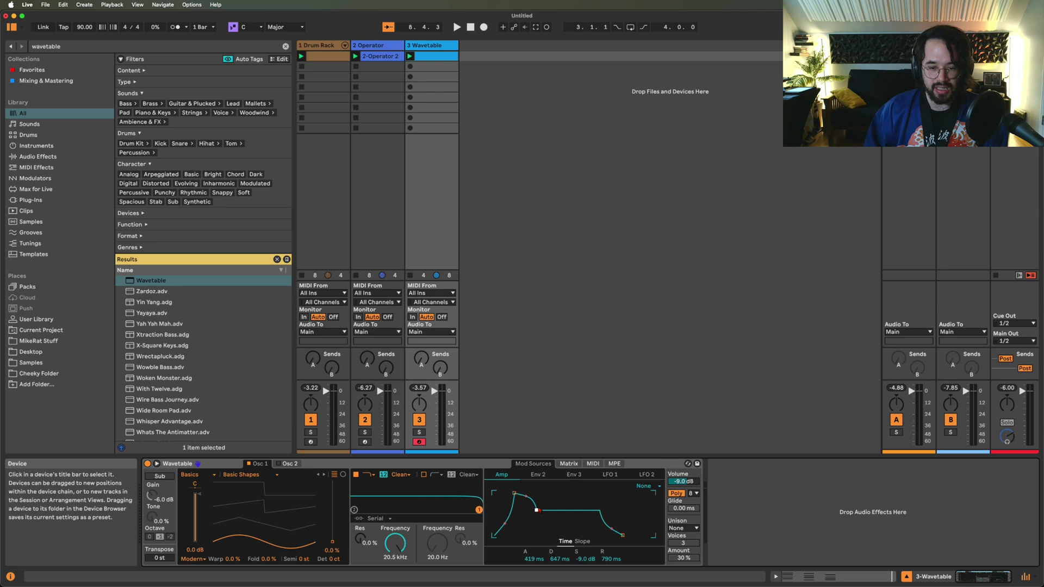
drag(536, 510, 538, 512)
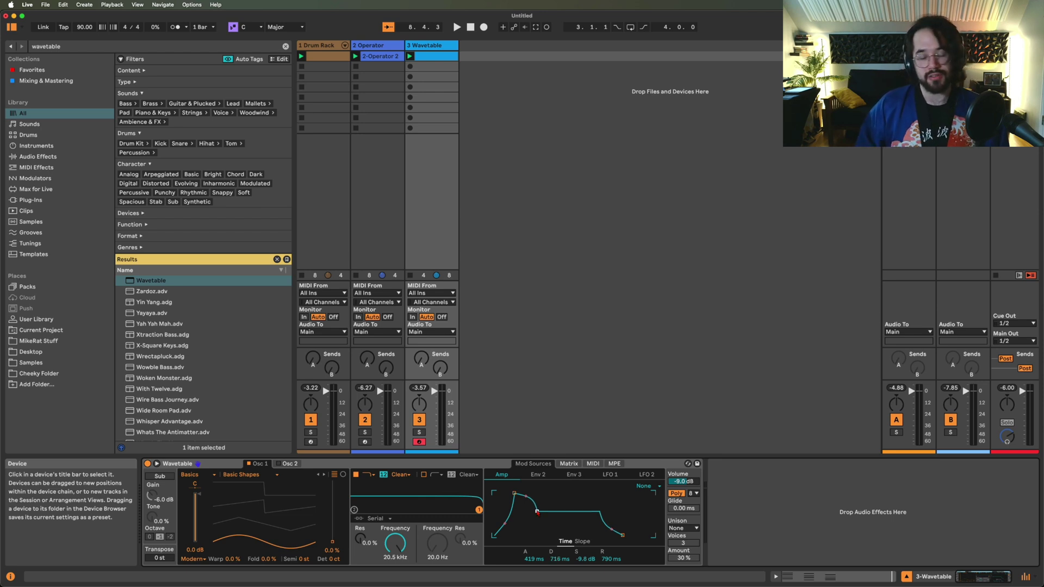
drag(537, 511, 536, 513)
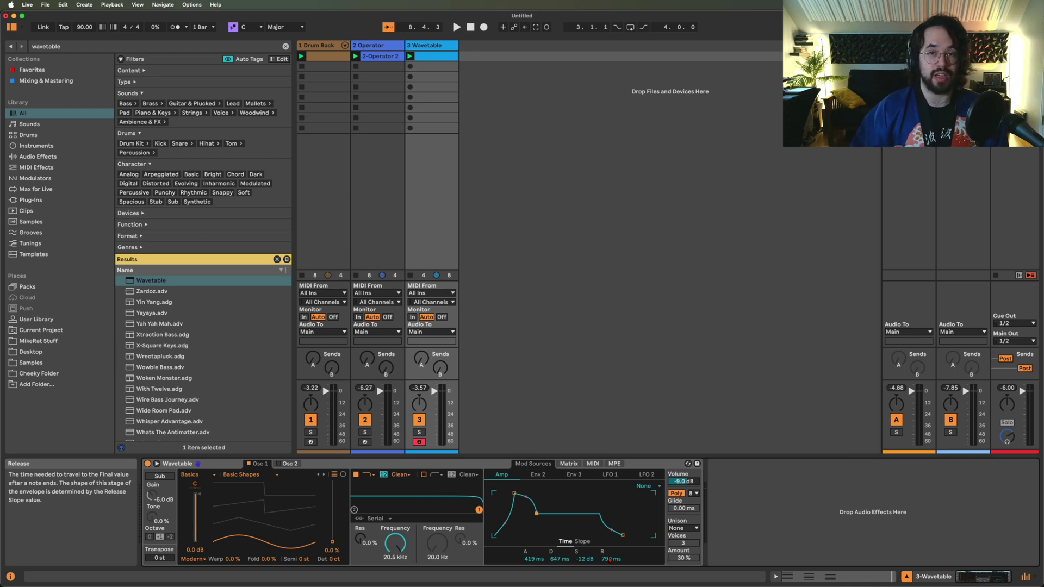
Step: Try amp release times of 3.54 s and 8.72 s, and settle on a release of 683 ms
drag(609, 560, 586, 541)
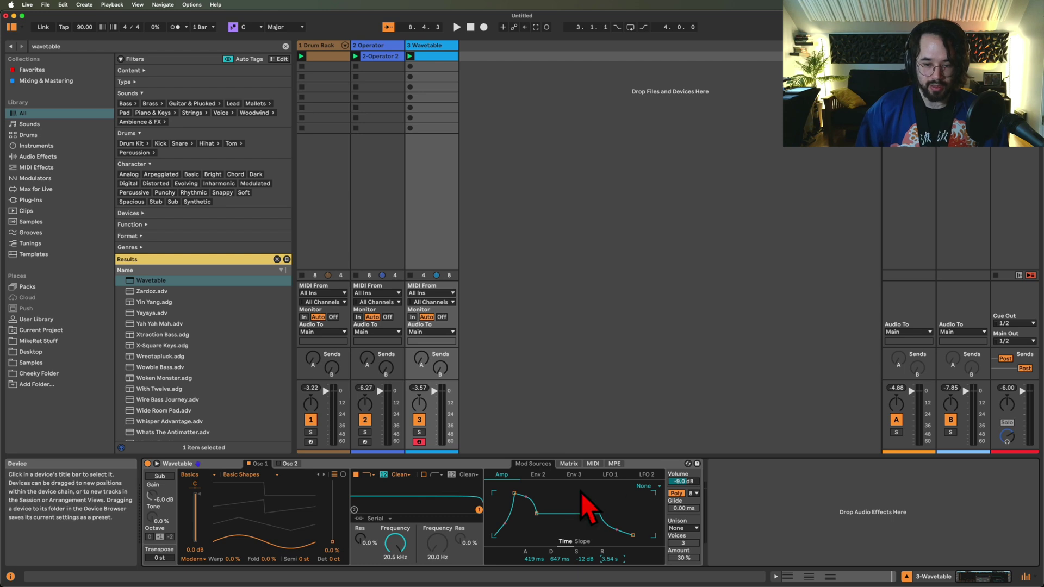
mouse_move(610, 558)
mouse_down()
mouse_move(607, 547)
mouse_move(605, 560)
mouse_up()
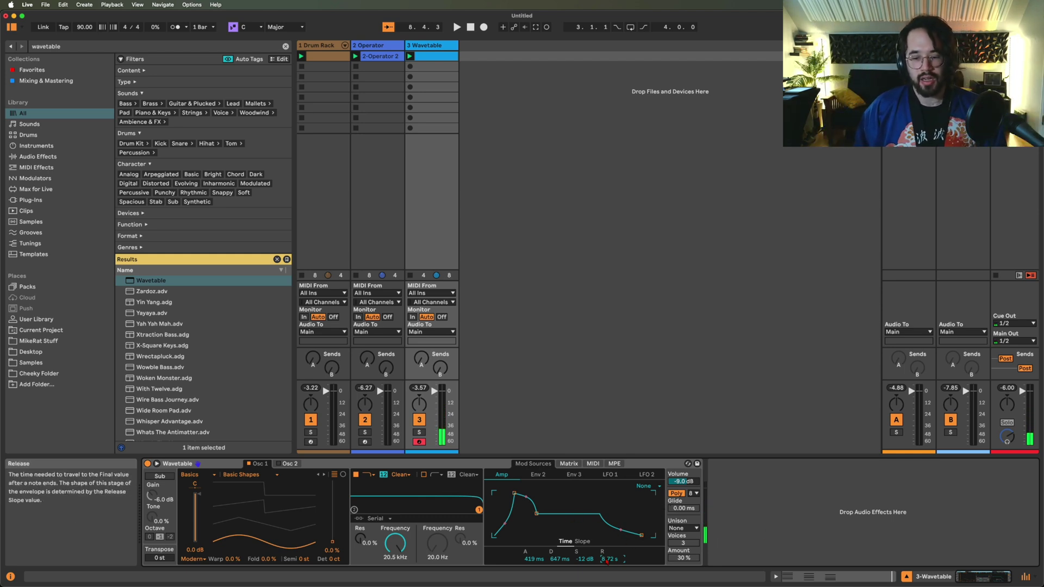
drag(609, 559, 609, 583)
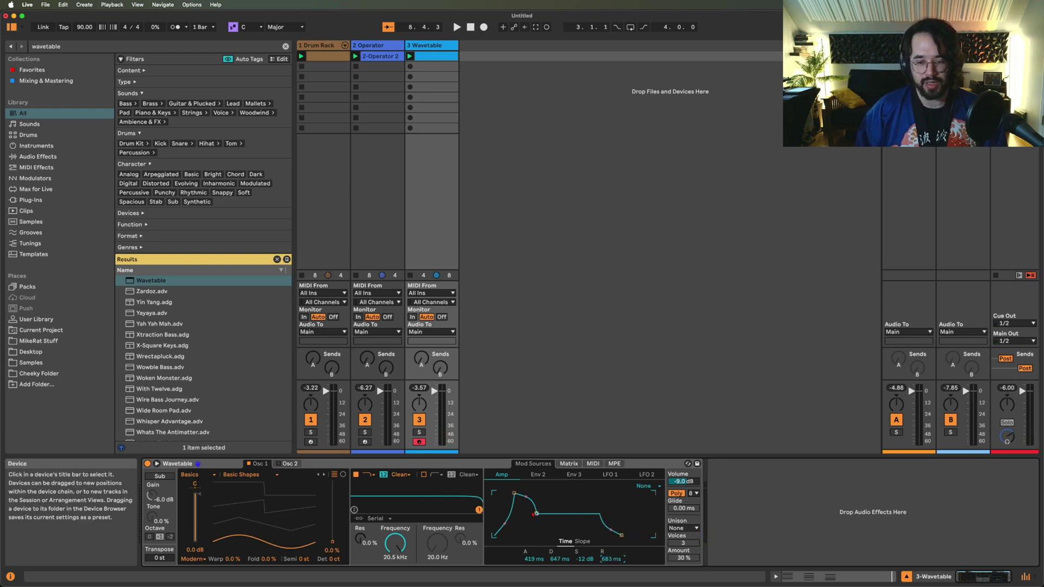
Step: Try a 0.00 ms attack, 13.2 s decay, 0.0 dB sustain and shorter release on the amp envelope, and undo these changes
drag(513, 493, 542, 494)
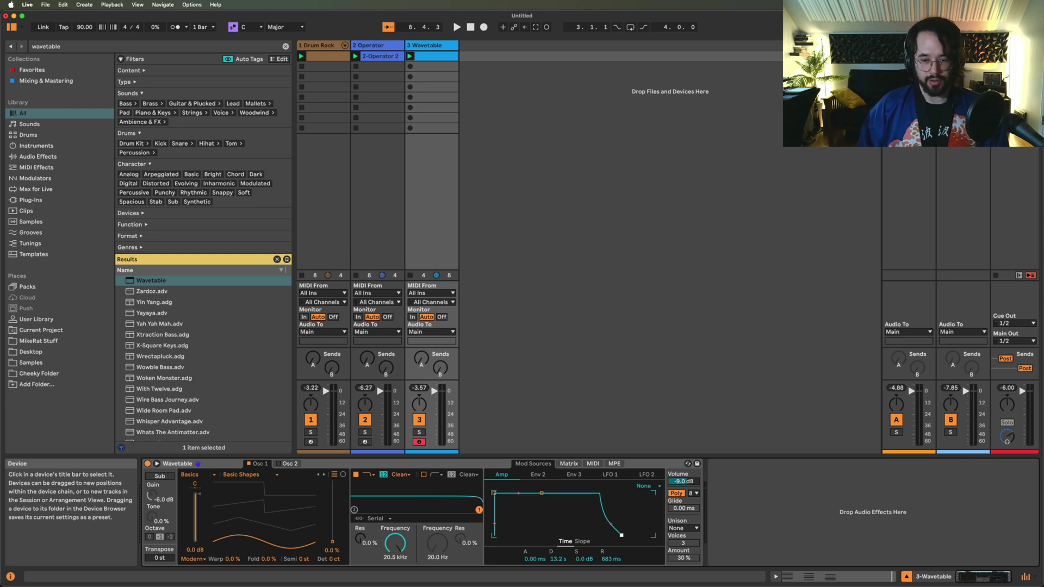
drag(621, 535, 600, 536)
key(super+z)
key(super+z)
key(super+z)
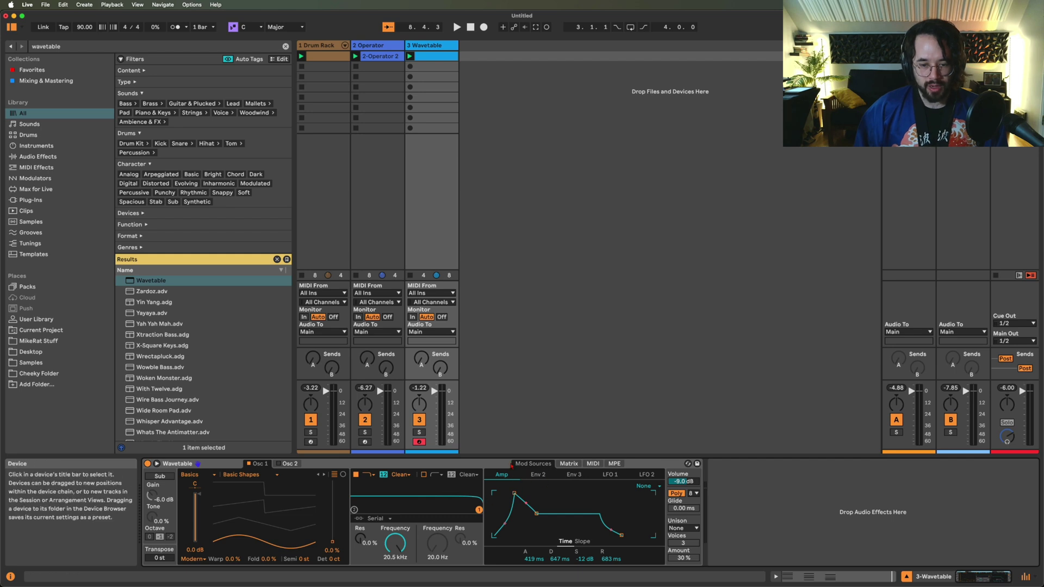
Step: Compare the Env 2 modulation envelope with the Amp envelope in Wavetable
click(536, 475)
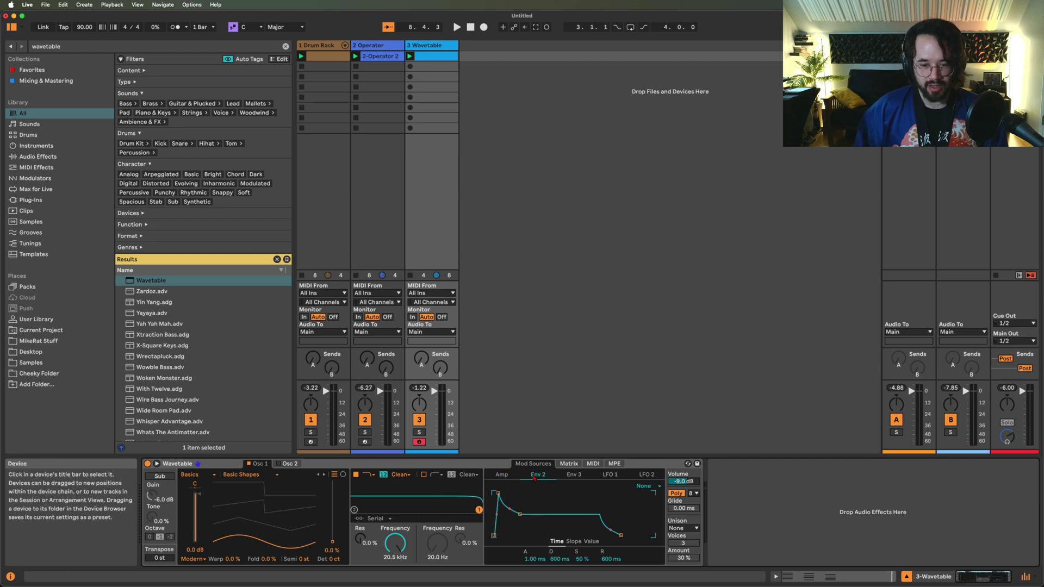
click(500, 474)
click(537, 475)
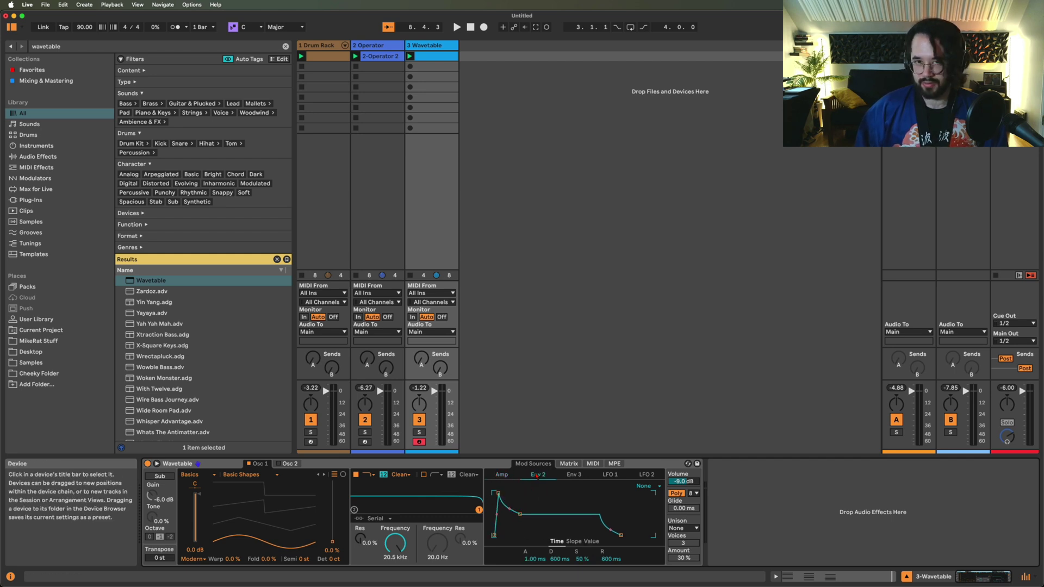
click(510, 474)
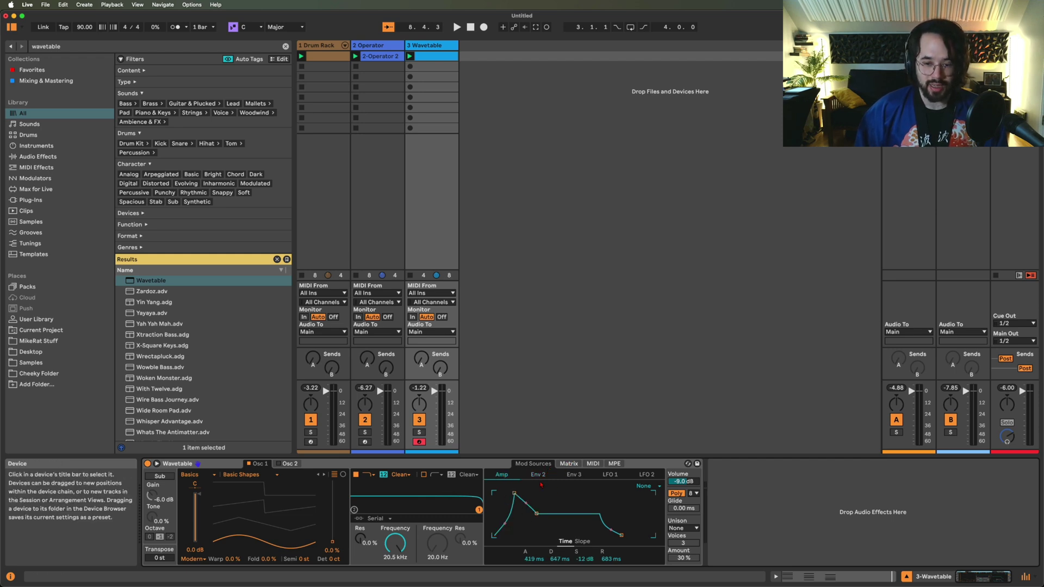
Step: In the modulation matrix, route the Amp envelope to the Oscillator 1 wavetable position with an amount of 100
click(569, 465)
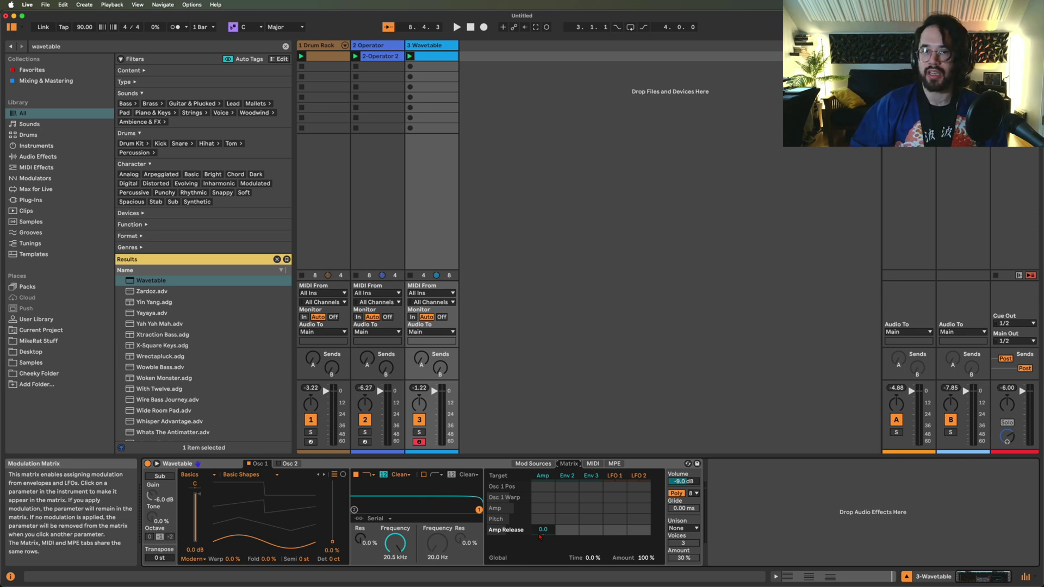
click(542, 477)
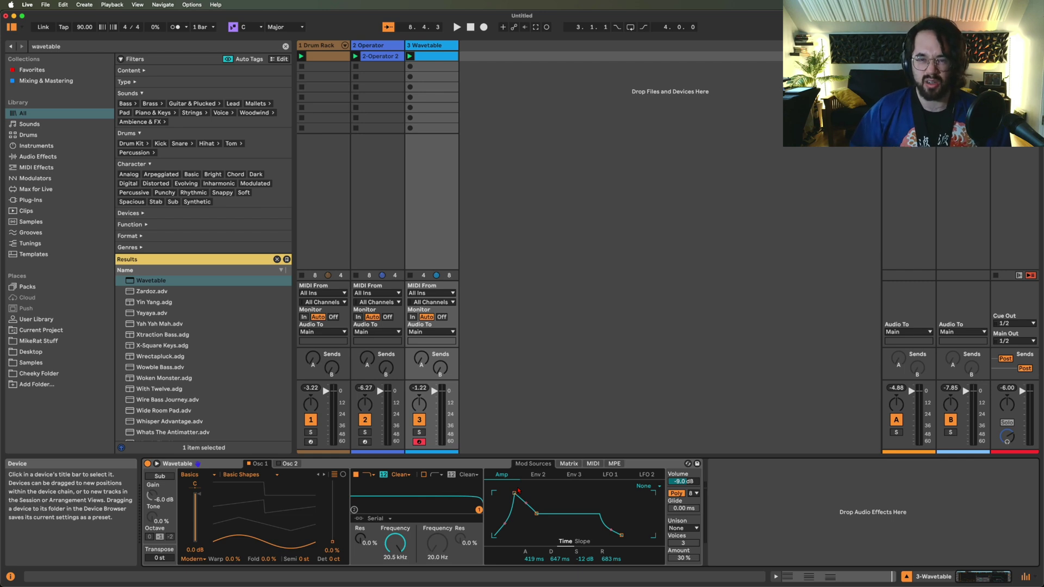
click(569, 463)
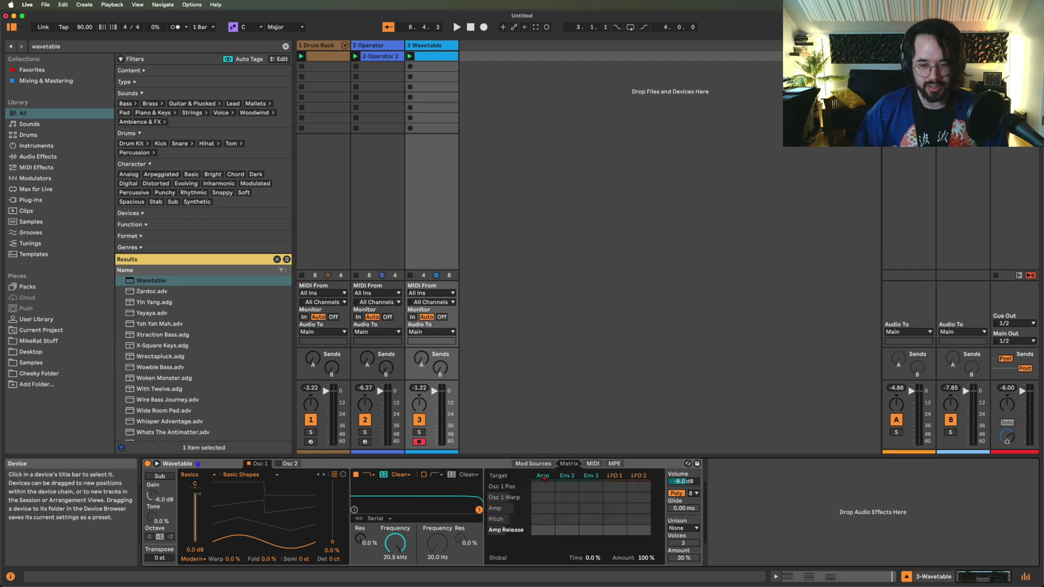
click(332, 542)
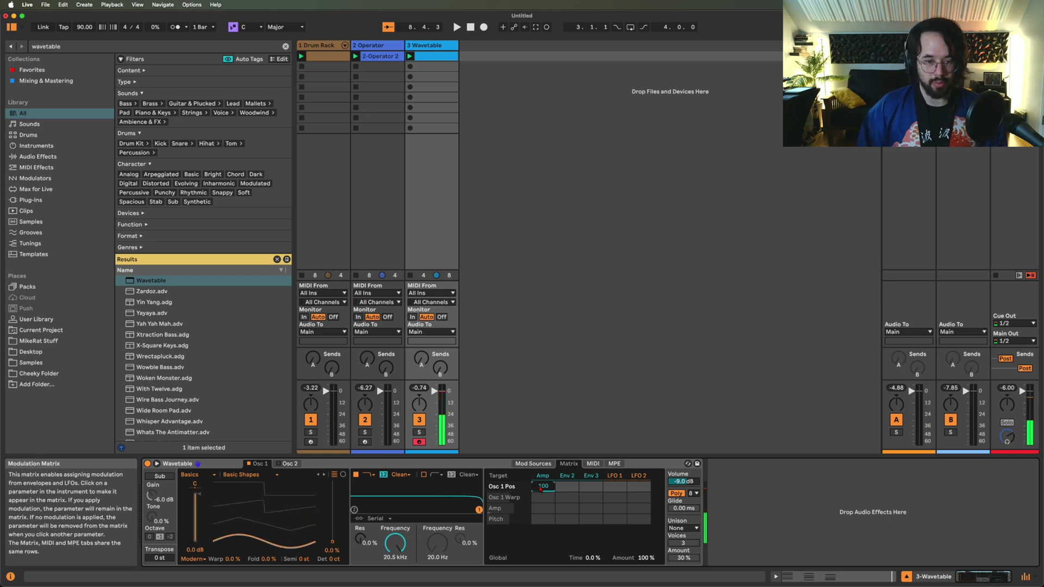
Step: Find the Limiter effect, add it after Wavetable and set its input gain to -3 dB
click(72, 46)
text(limit)
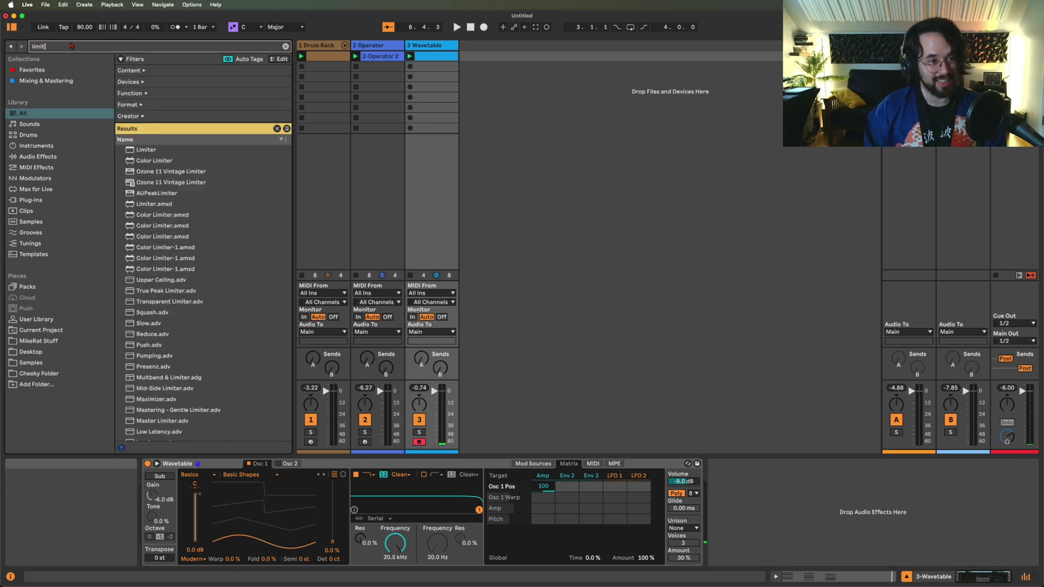
double_click(133, 152)
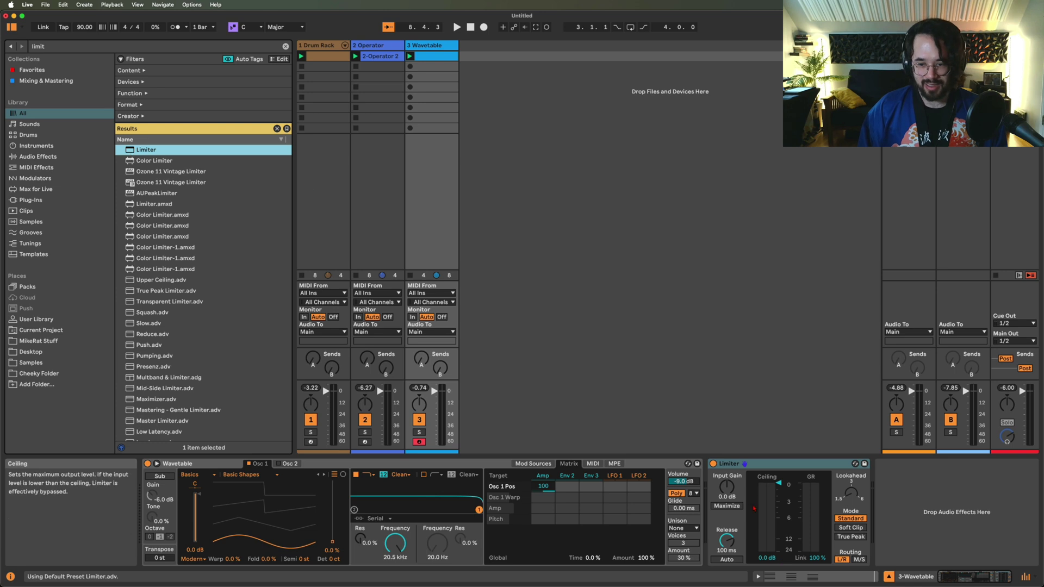
click(726, 486)
text(-3)
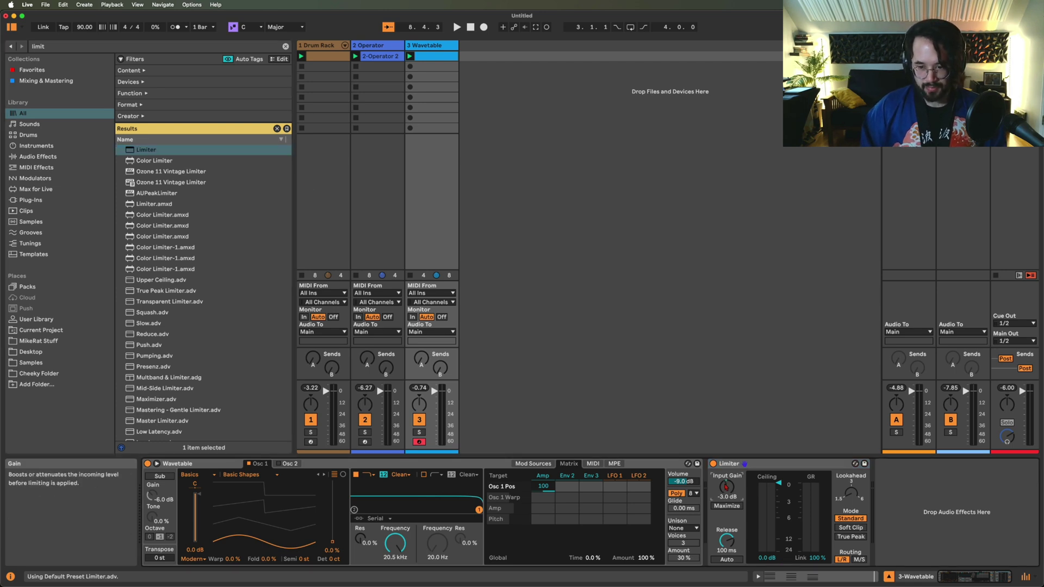
key(Return)
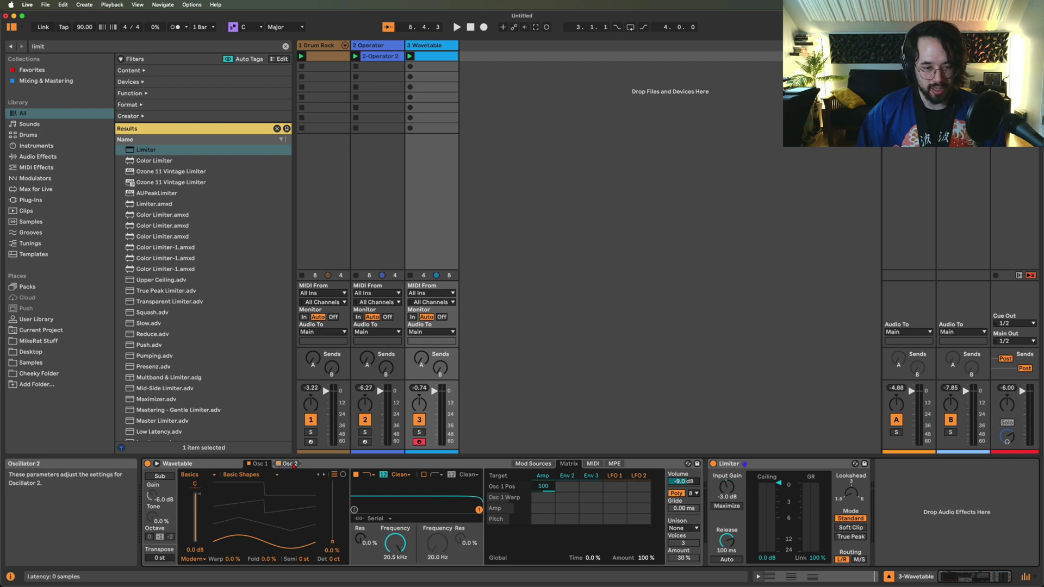
Step: Choose the Filter wavetable category for Oscillator 2 and modulate its position from the Amp envelope with an amount of 62
click(280, 465)
click(212, 474)
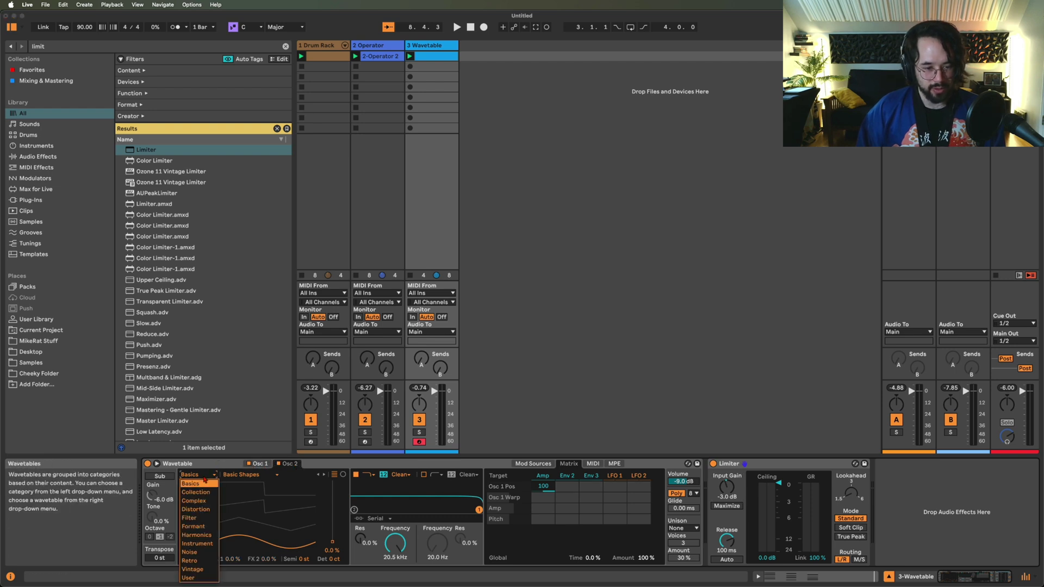
click(189, 518)
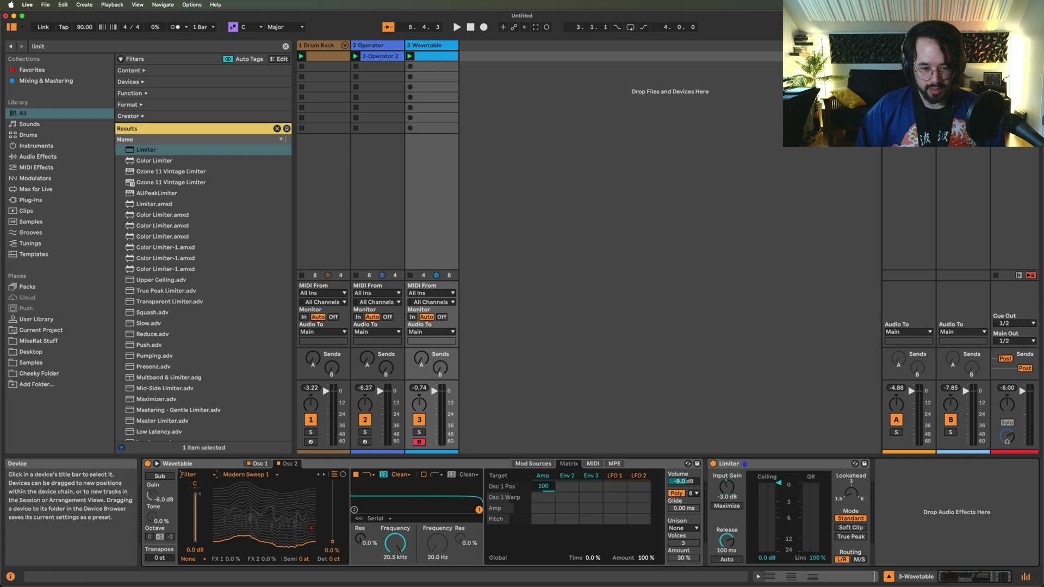
click(332, 542)
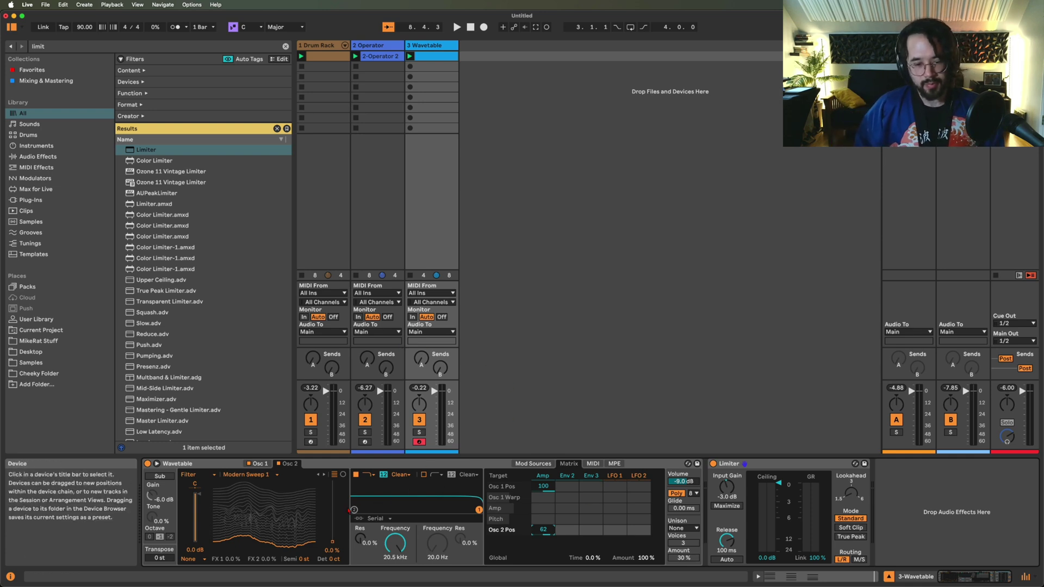
Step: Set Oscillator 2's effect mode to Classic and modulate its pulse width from the Amp envelope with an amount of 41
click(190, 559)
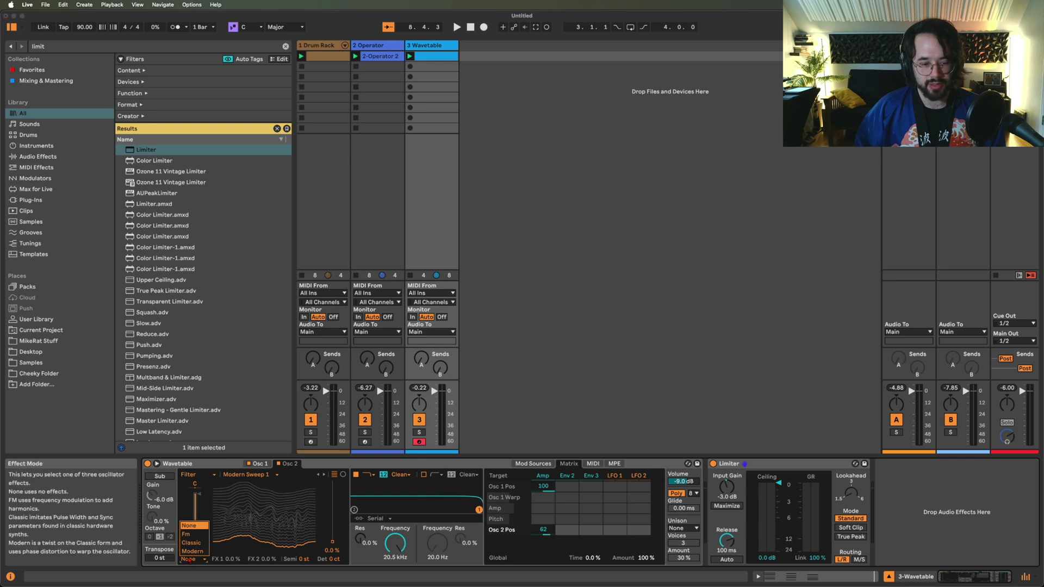
click(191, 543)
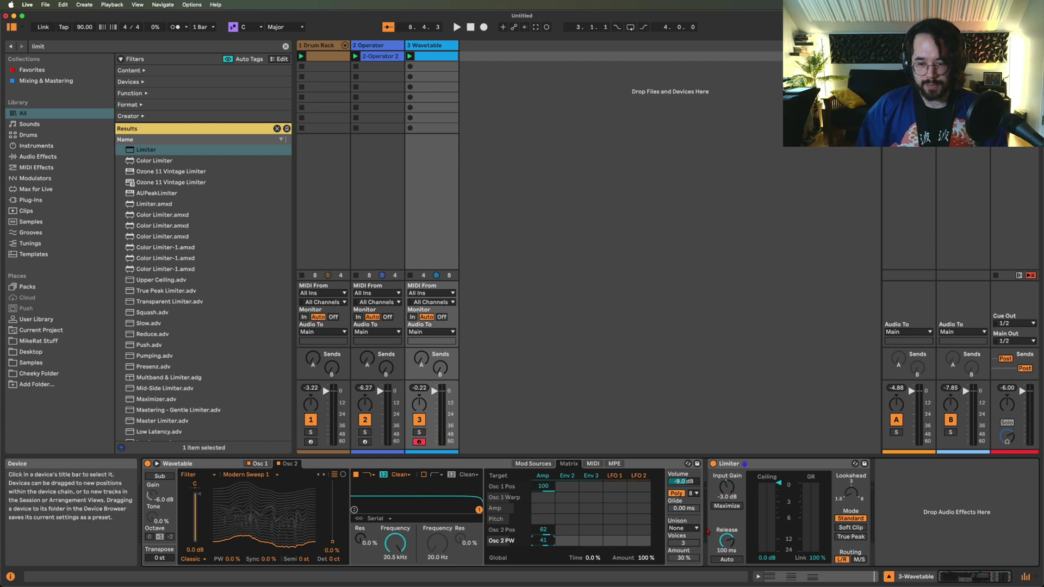
Step: Set Wavetable's unison mode to Classic and raise its track's sends, with send A at about -9 dB and send B likewise turned up
click(683, 528)
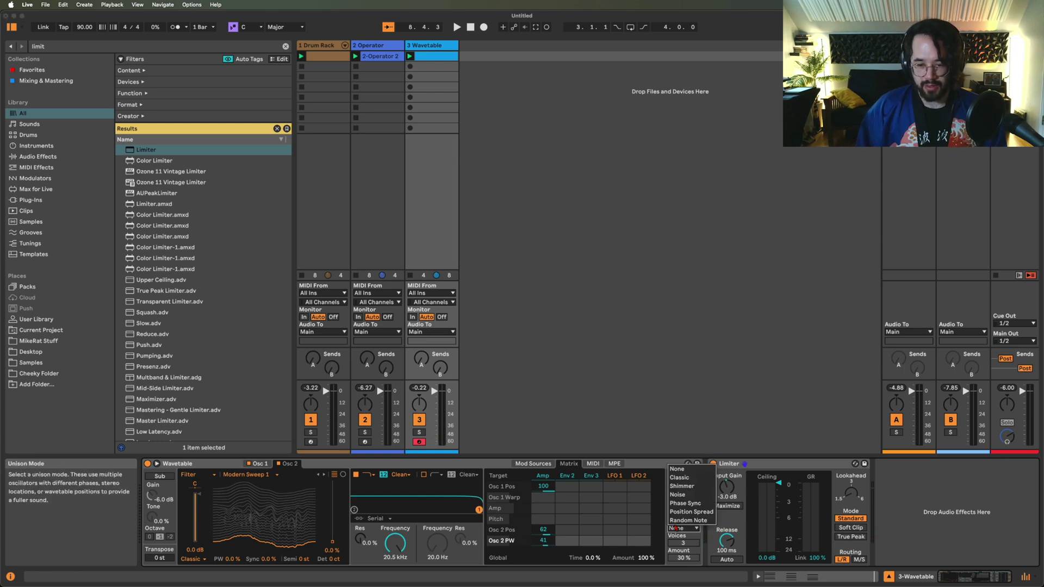
click(679, 477)
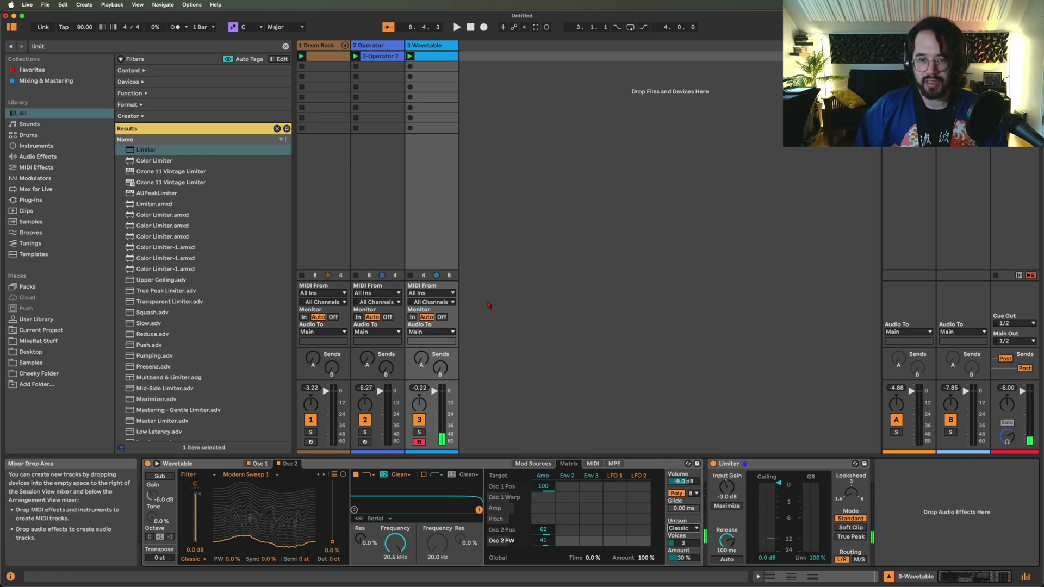
drag(423, 363, 423, 310)
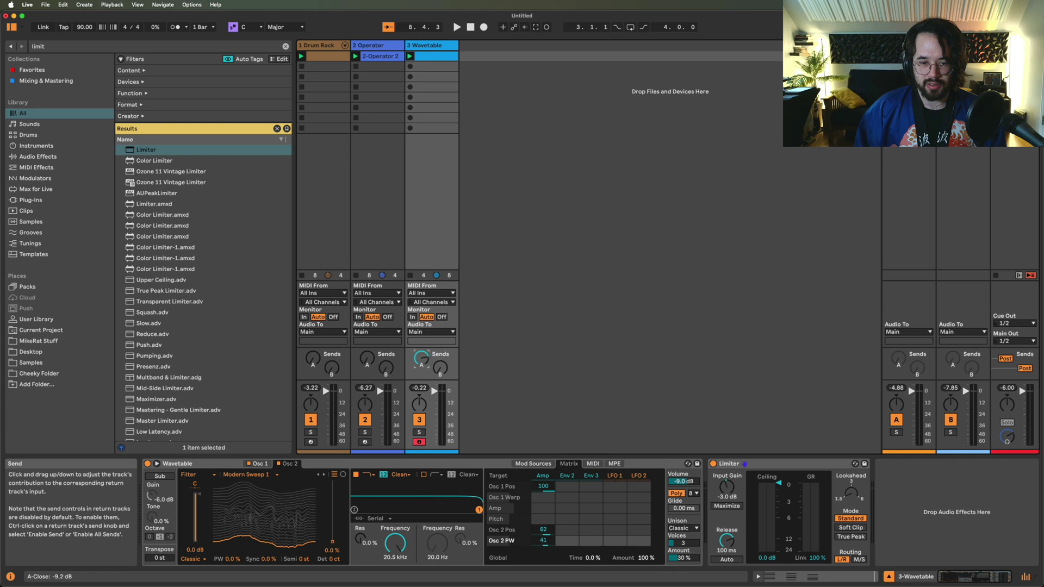
drag(441, 369, 441, 326)
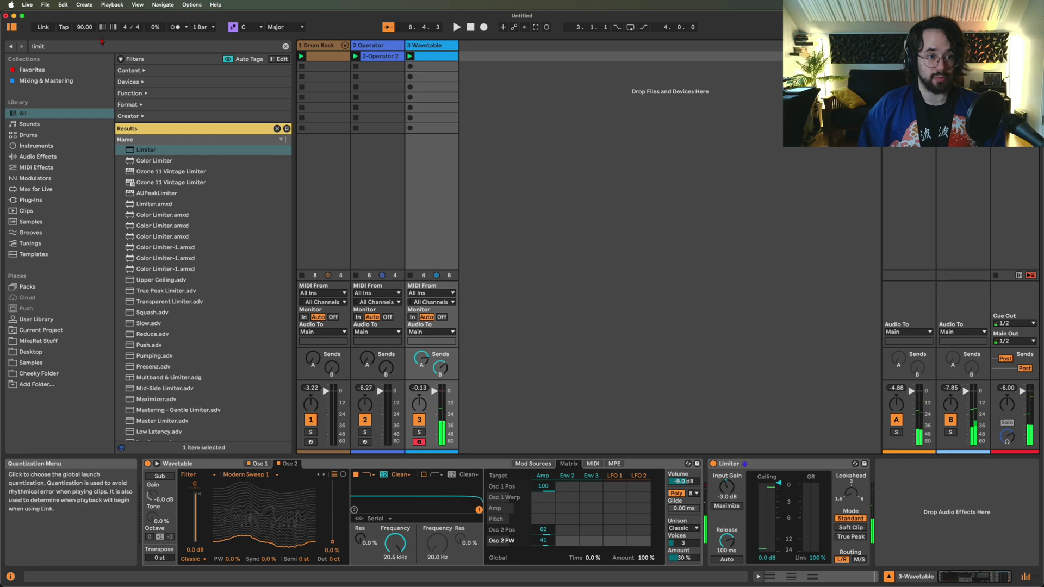
Step: Find Phaser-Flanger, place it between Wavetable and the Limiter, and set its rate to Hz mode and its dry/wet to 31%
click(86, 48)
text(phaser)
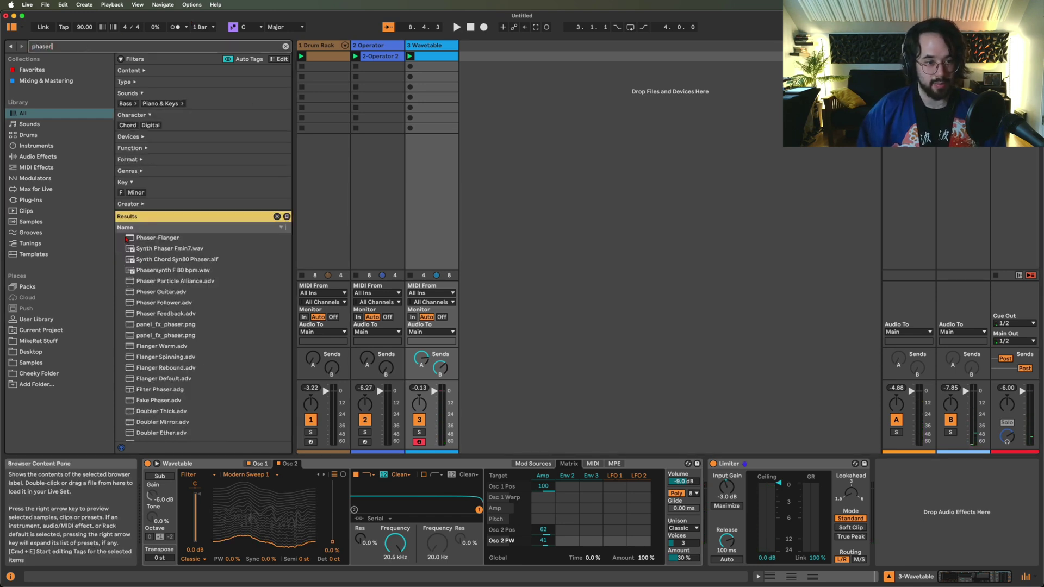
double_click(129, 239)
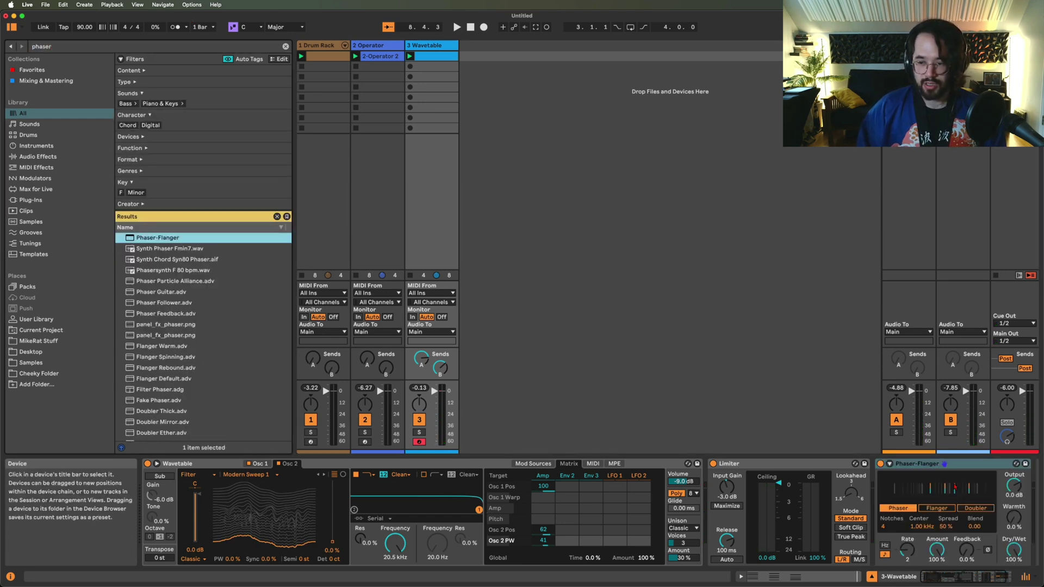
drag(918, 464, 735, 495)
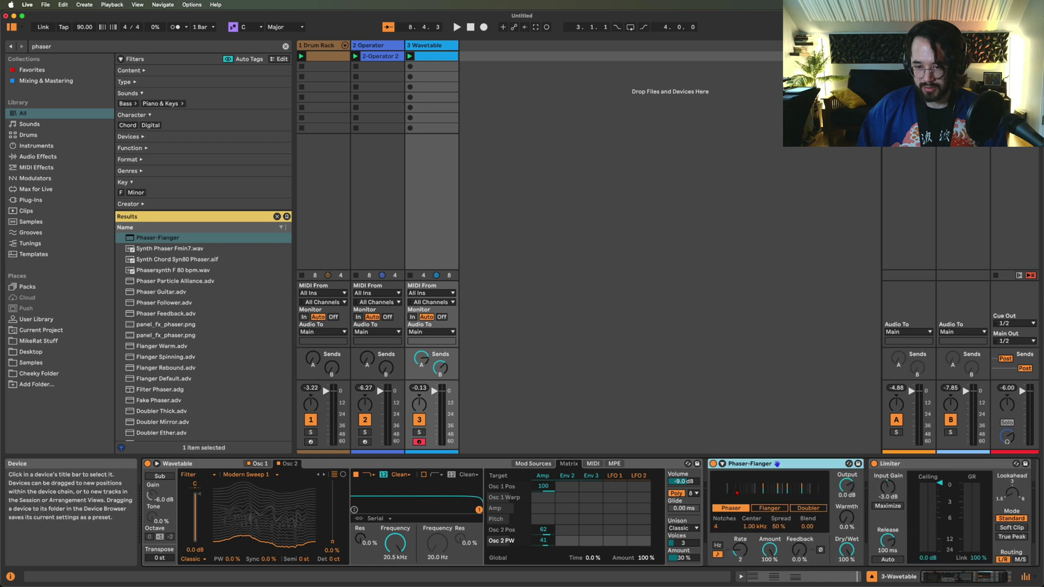
click(717, 545)
drag(842, 555, 841, 578)
Step: Find Chorus-Ensemble, place it between Phaser-Flanger and the Limiter, and set its dry/wet to 28%
key(super+f)
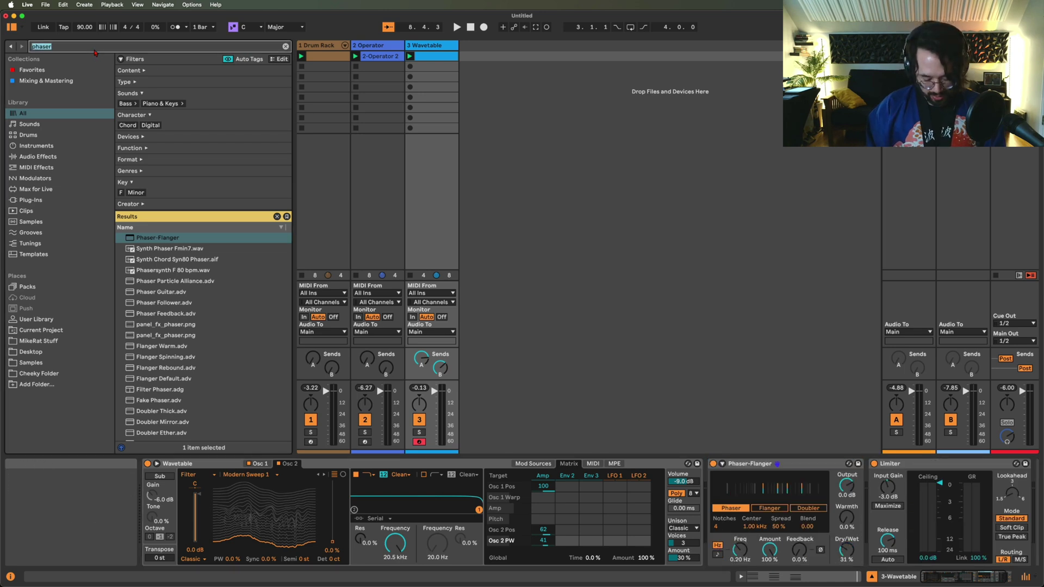
text(chorus)
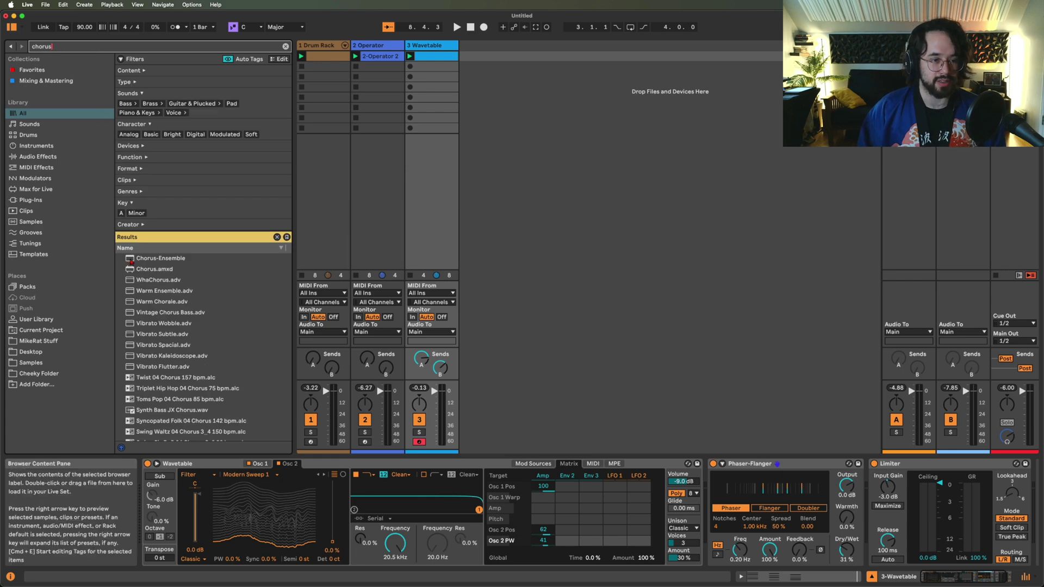
key(Down)
key(Return)
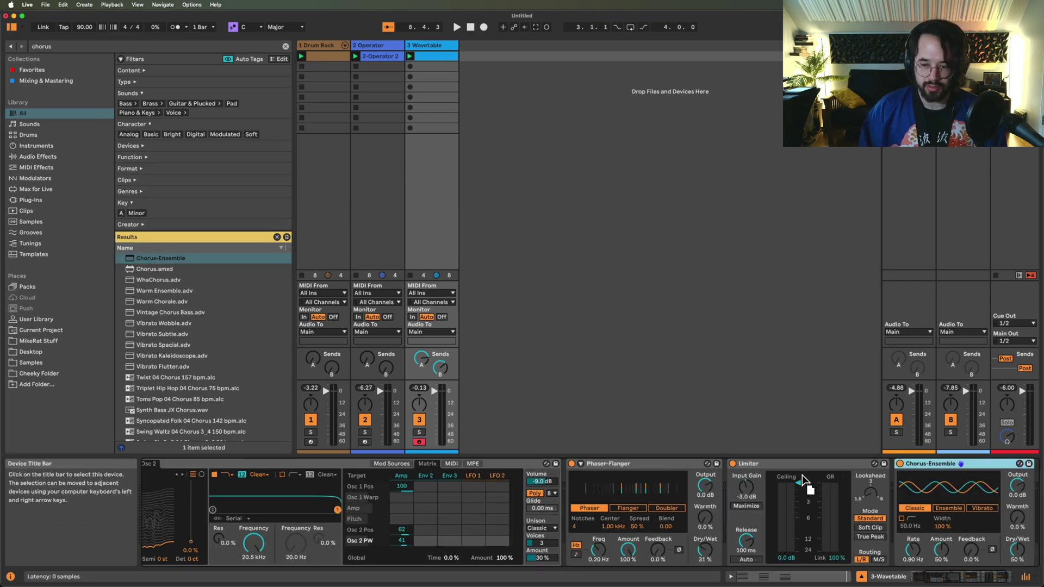
drag(804, 479, 799, 481)
drag(850, 549, 850, 563)
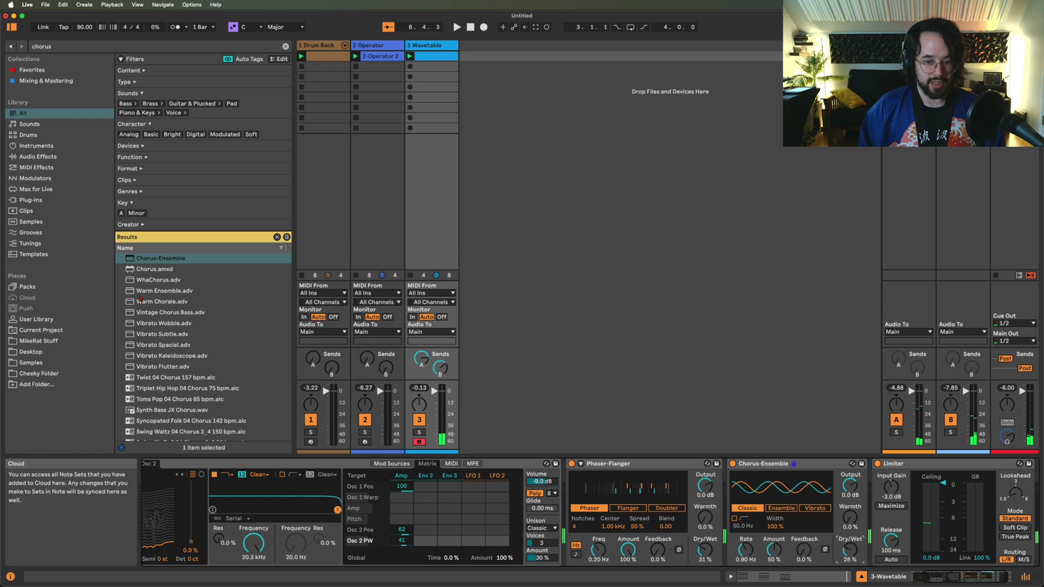
Step: Look over the Wavetable track's device chain and play the session to hear the sound with the added effects
scroll(636, 527, right, 3)
scroll(636, 527, left, 10)
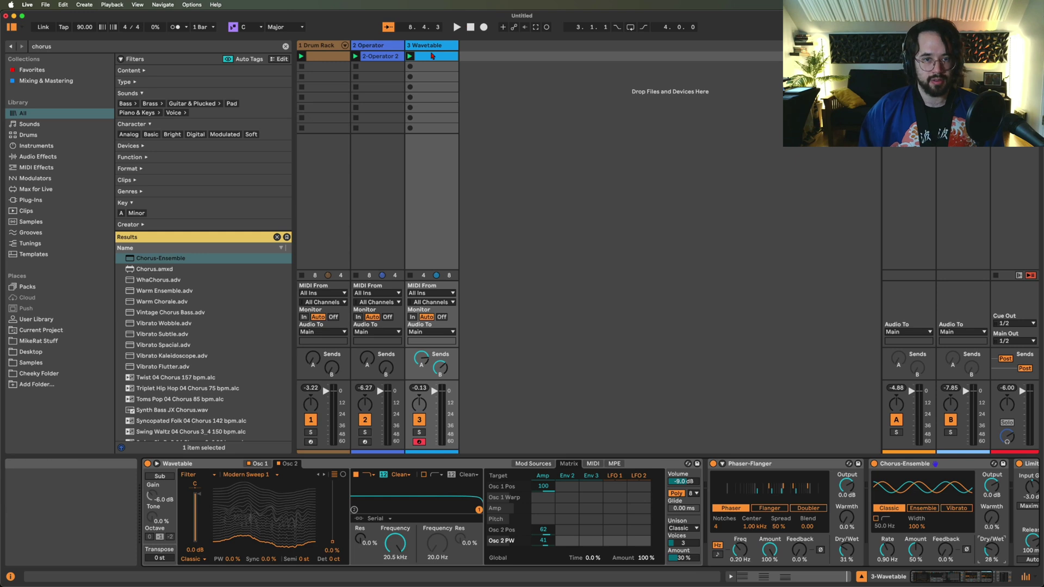
key(space)
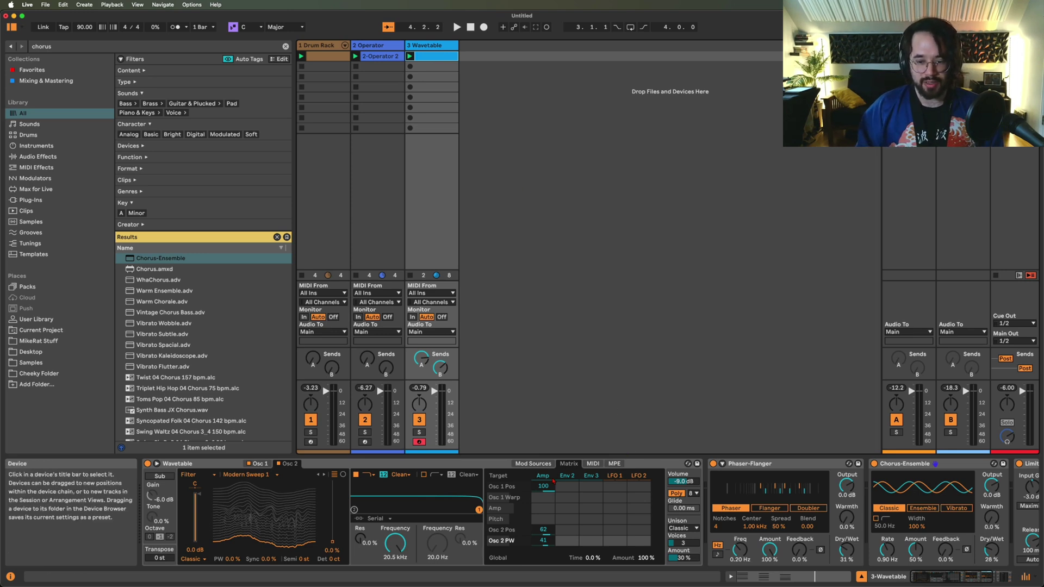
Step: Try a -6 dB sustain on Wavetable's amp envelope together with longer chord notes in the Wavetable clip
click(548, 475)
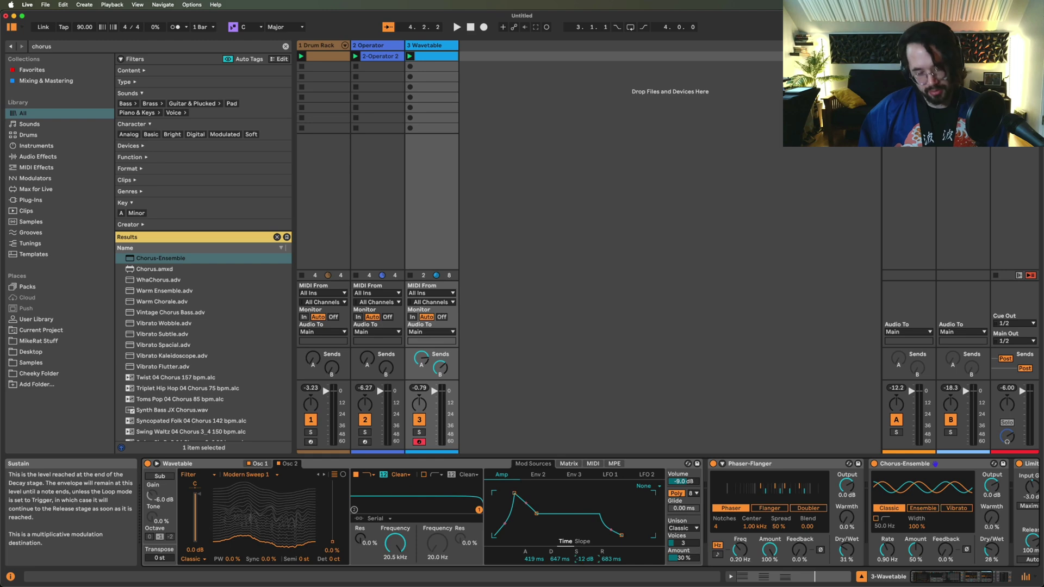
drag(580, 560, 580, 544)
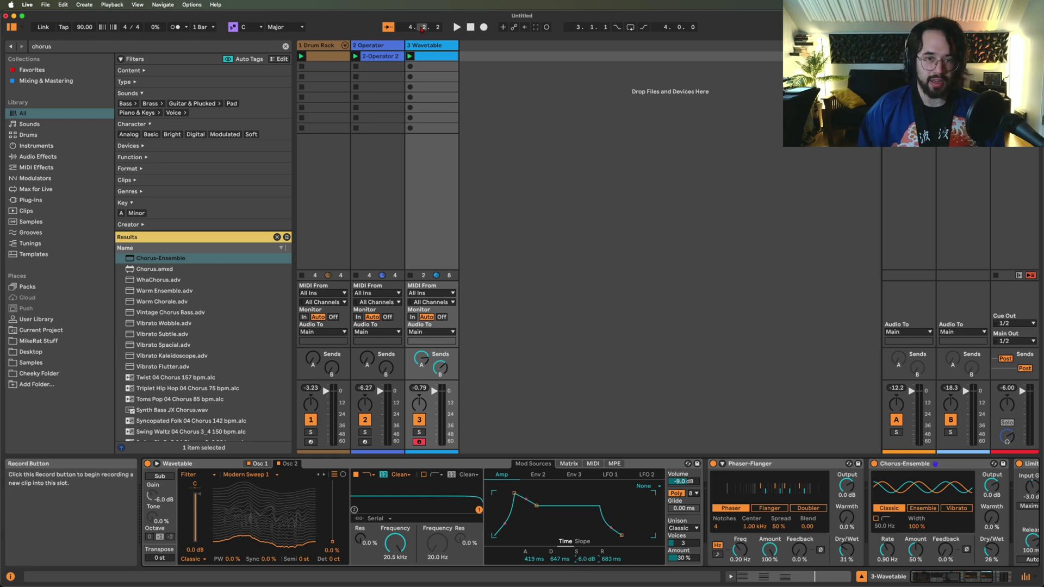
double_click(428, 64)
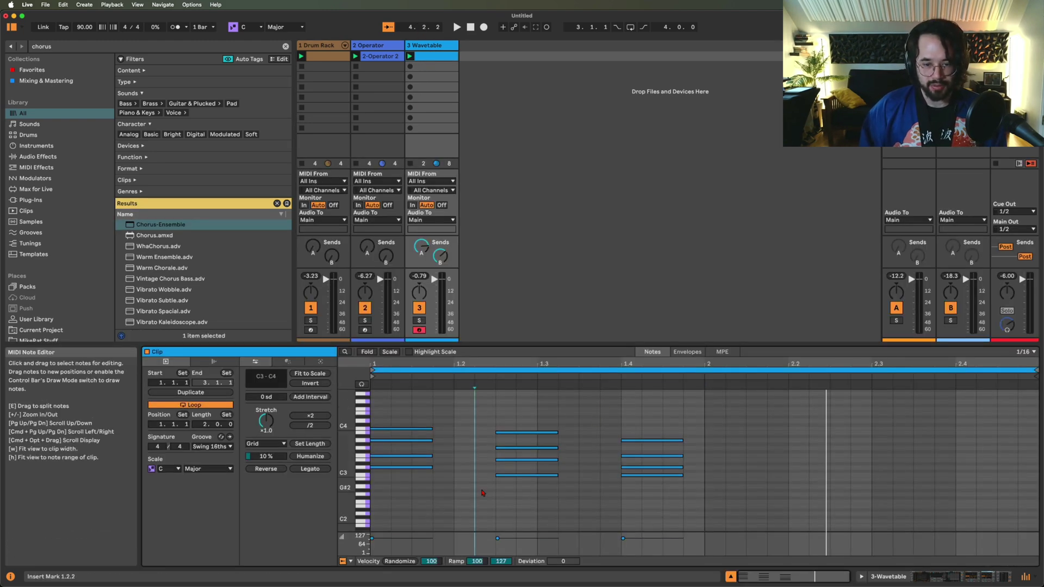
drag(433, 451, 472, 449)
key(space)
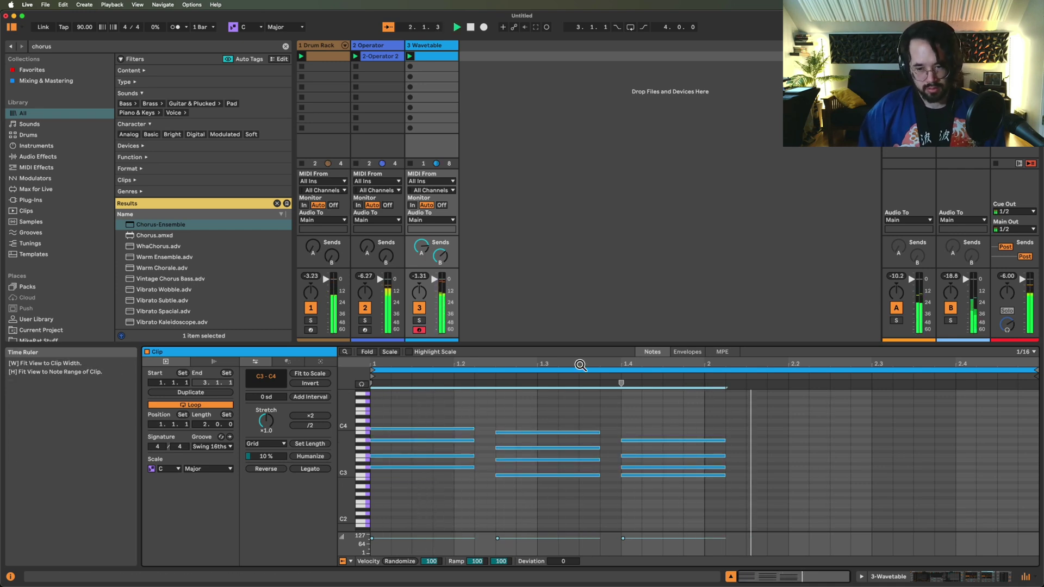
key(space)
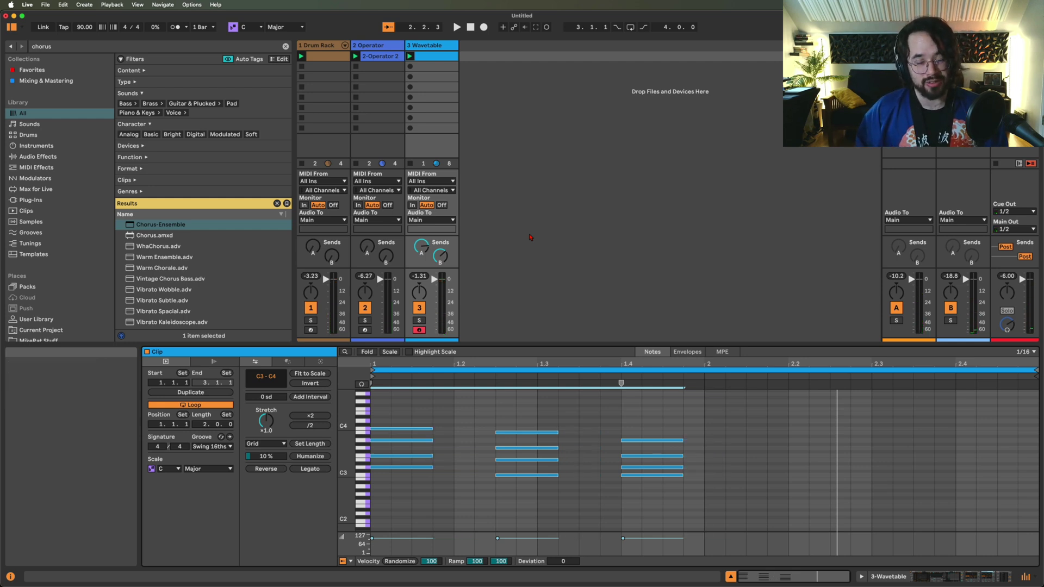
key(shift+Tab)
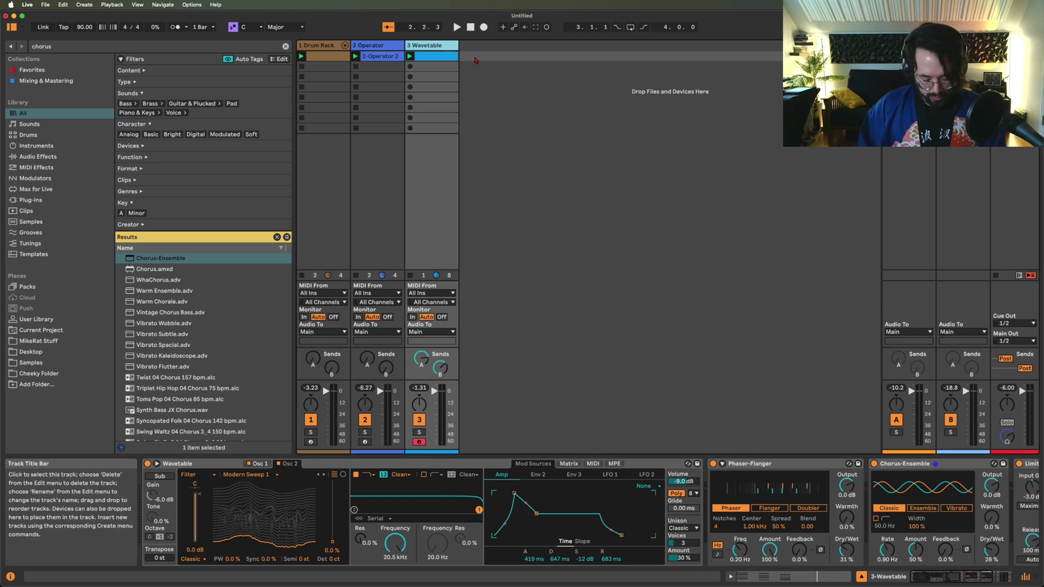
Step: Insert a new MIDI track after the Wavetable track and load a fresh Wavetable instrument on it
key(super+shift+t)
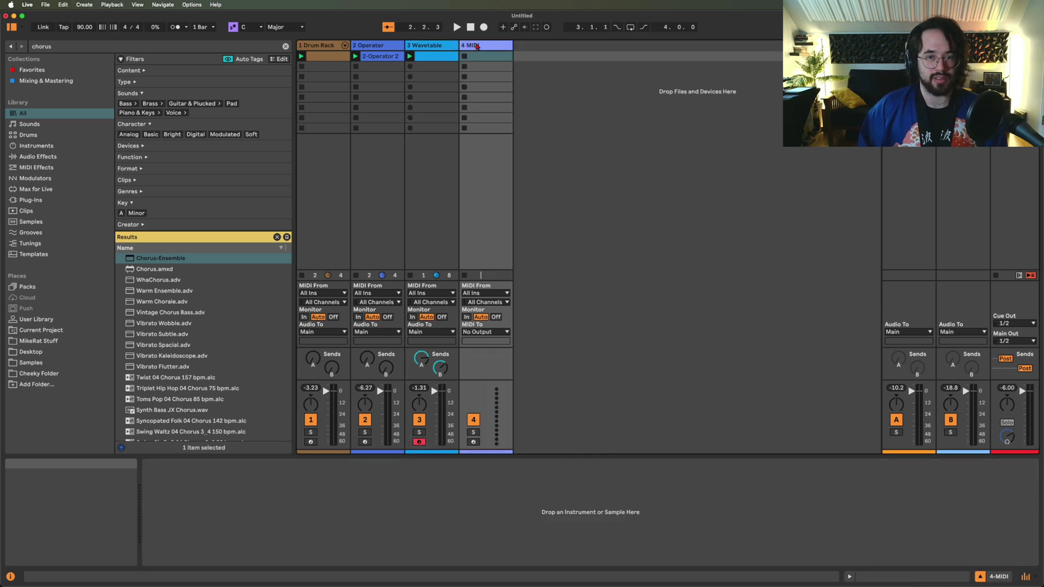
key(super+f)
text(wavetable)
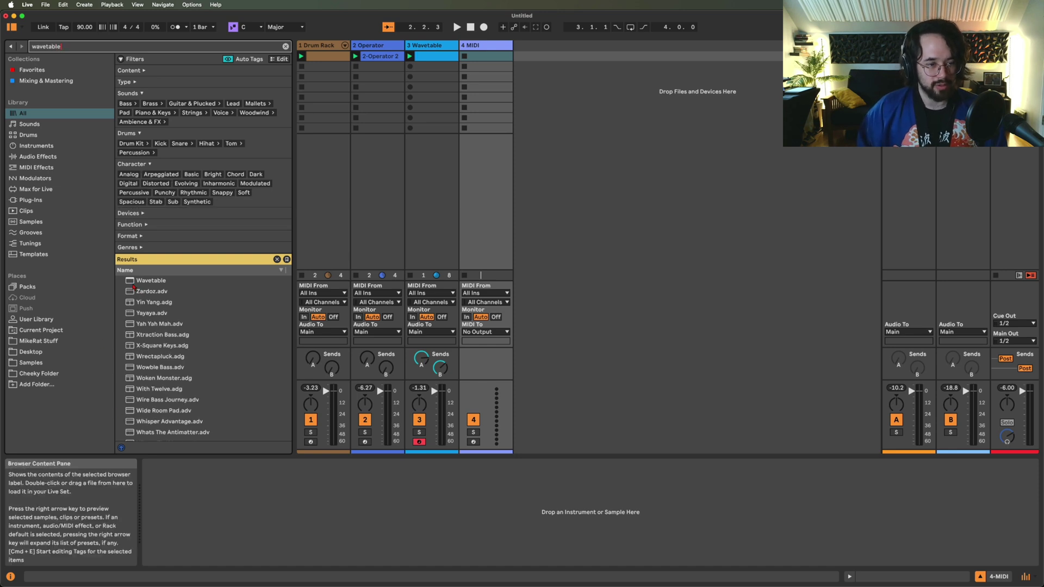
double_click(131, 283)
Step: Search the browser for "envelope" and delete the newly added fourth track
click(72, 48)
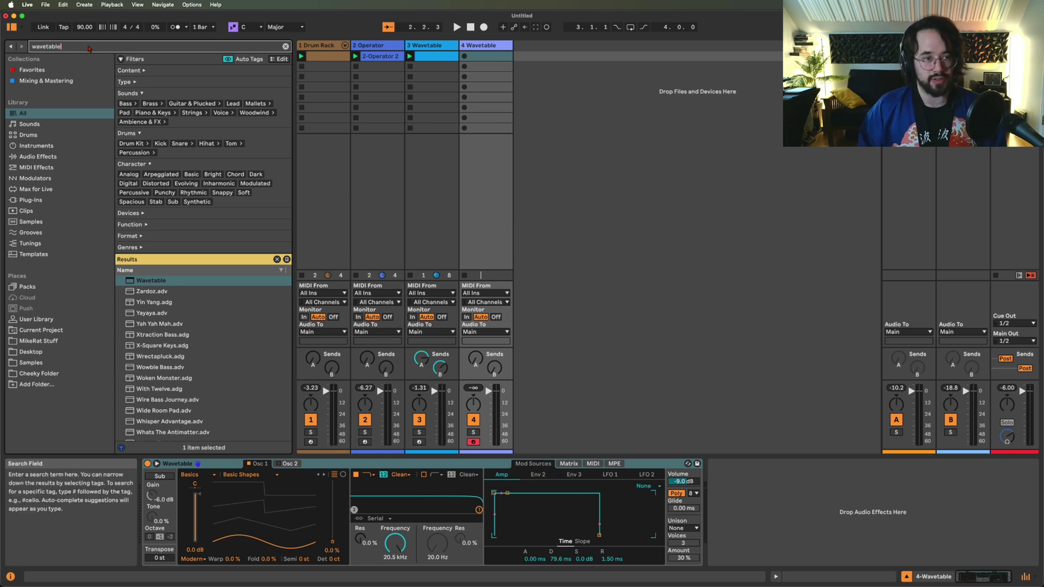
key(super+a)
key(BackSpace)
text(envelope)
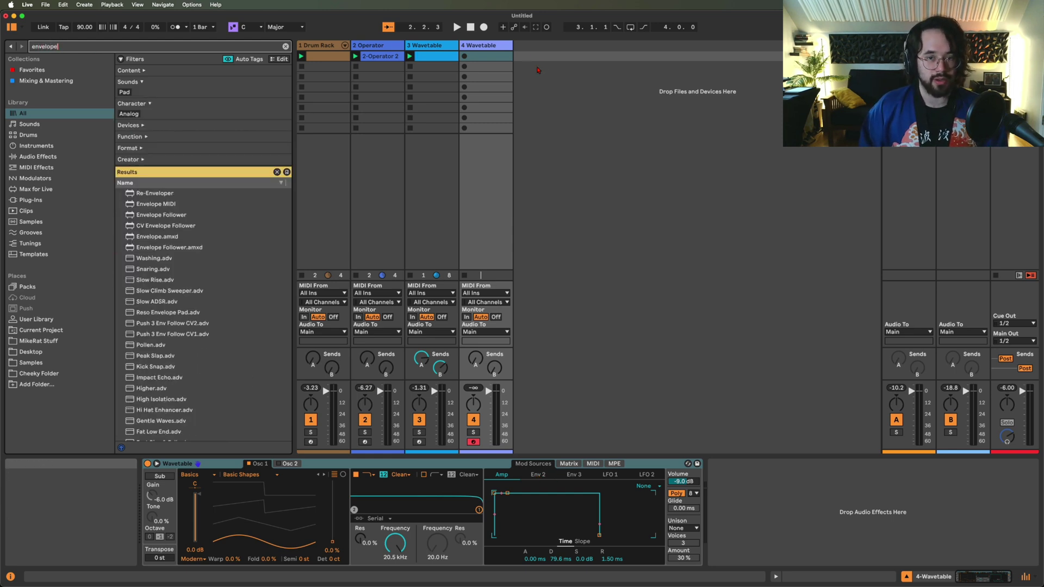
click(486, 45)
key(Delete)
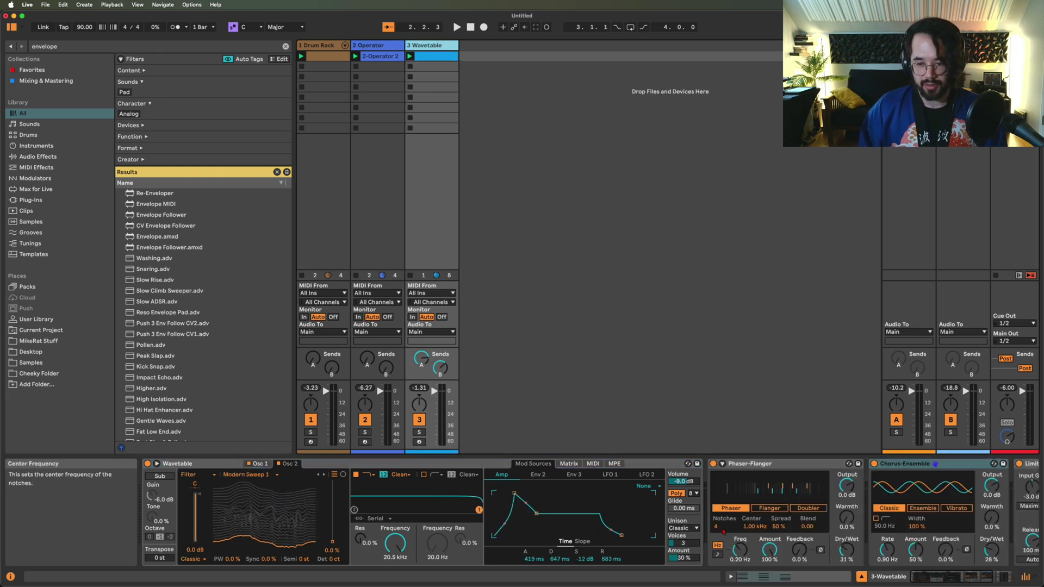
Step: Load the Envelope.amxd device from the search results onto the 3 Wavetable track
scroll(480, 528, right, 5)
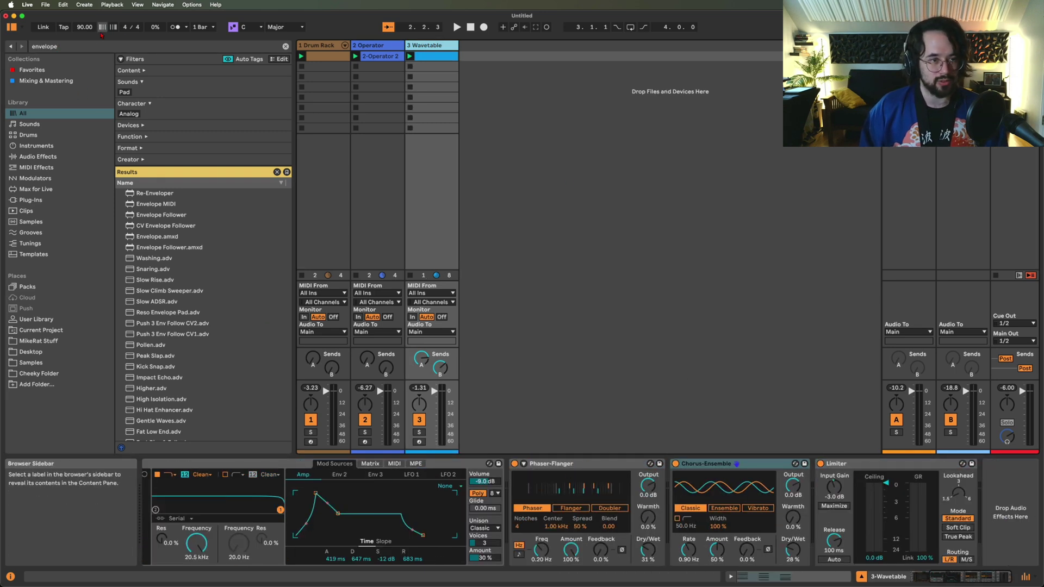
click(77, 48)
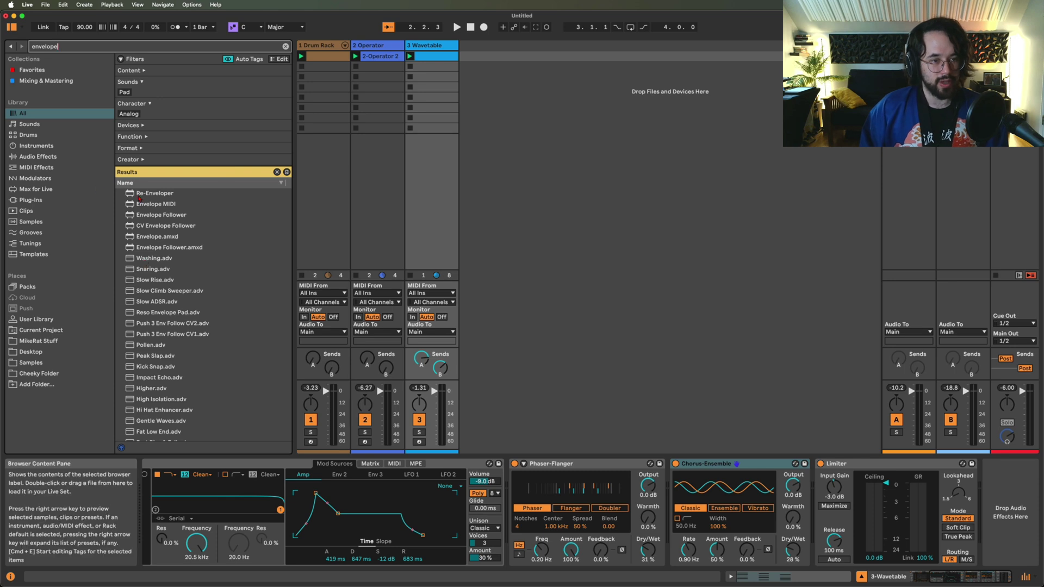
double_click(130, 236)
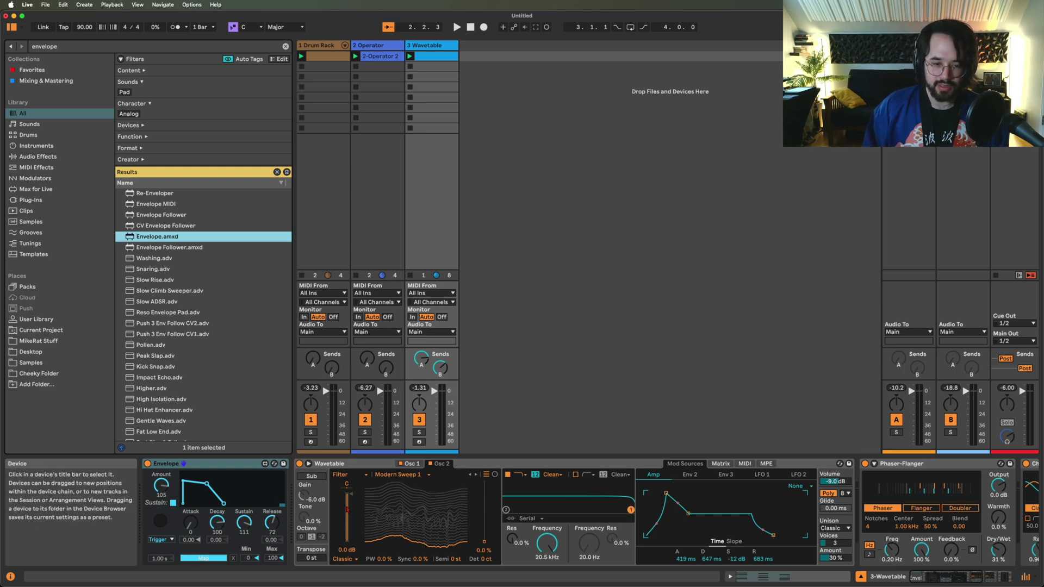
Step: Examine Wavetable's Env 2 and Env 3 envelopes and the Phaser-Flanger and Chorus-Ensemble effects in the device chain
click(349, 463)
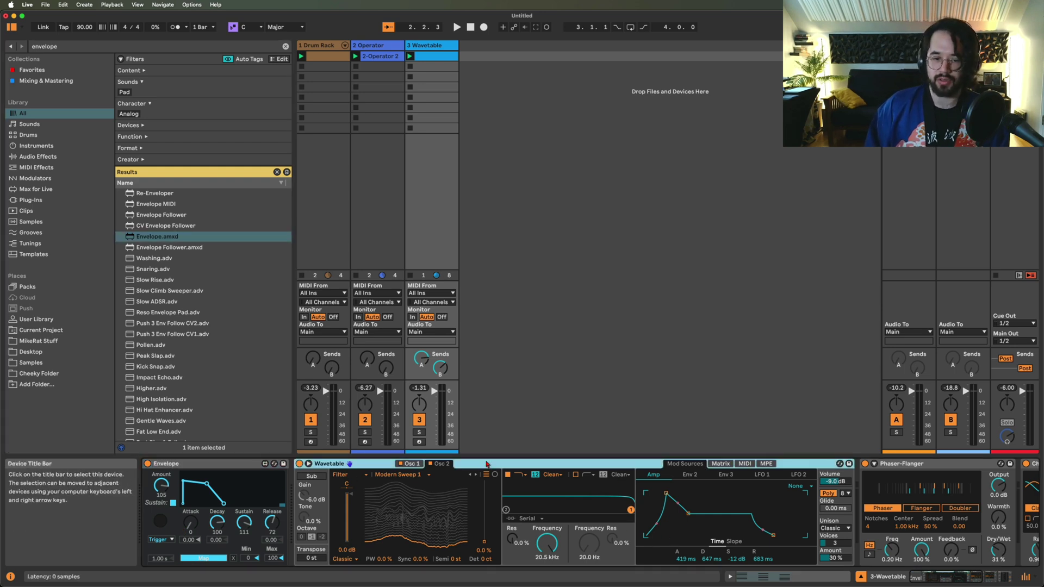
click(689, 475)
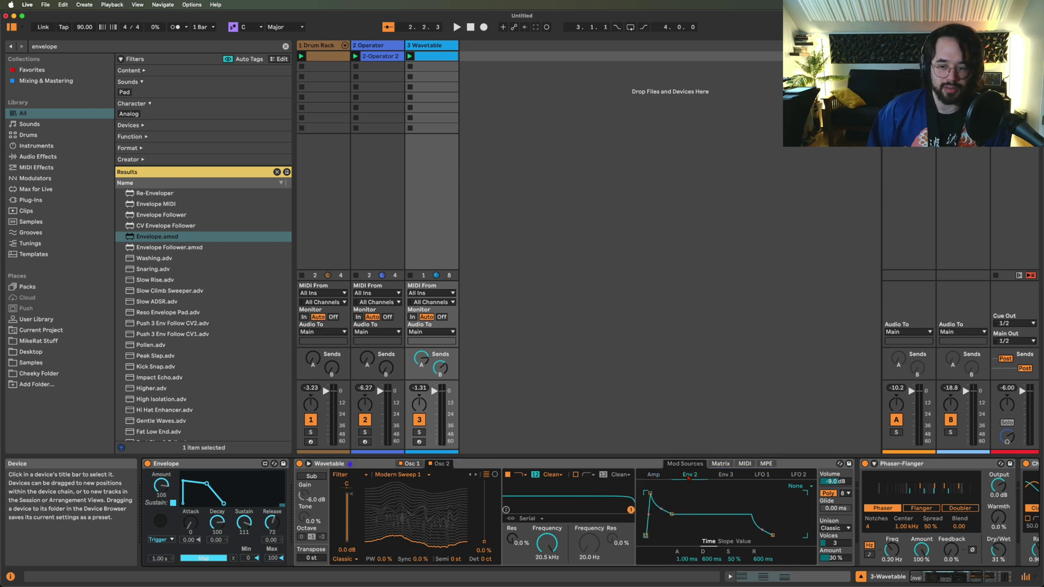
click(723, 475)
click(690, 475)
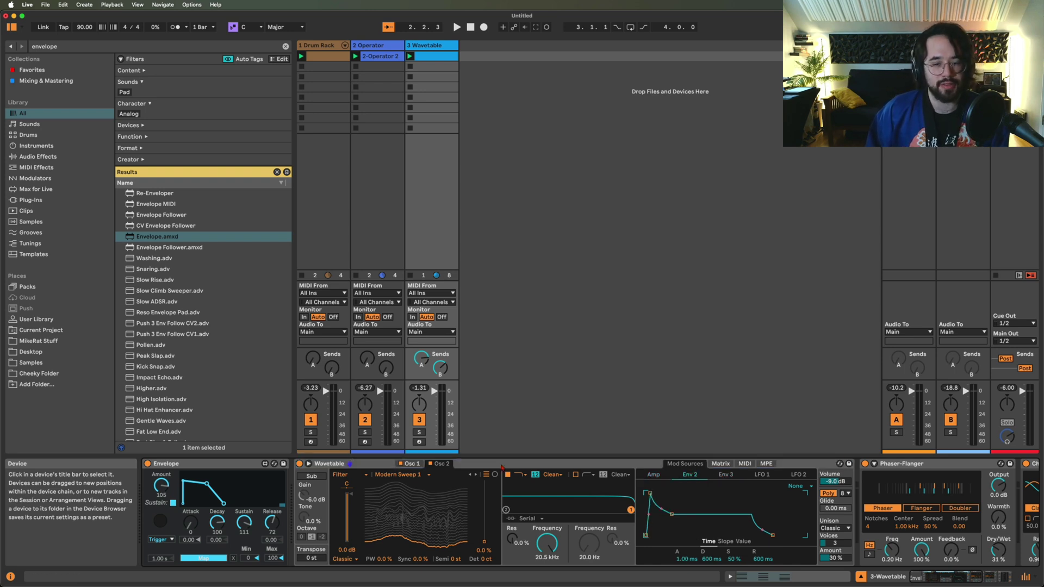
click(515, 465)
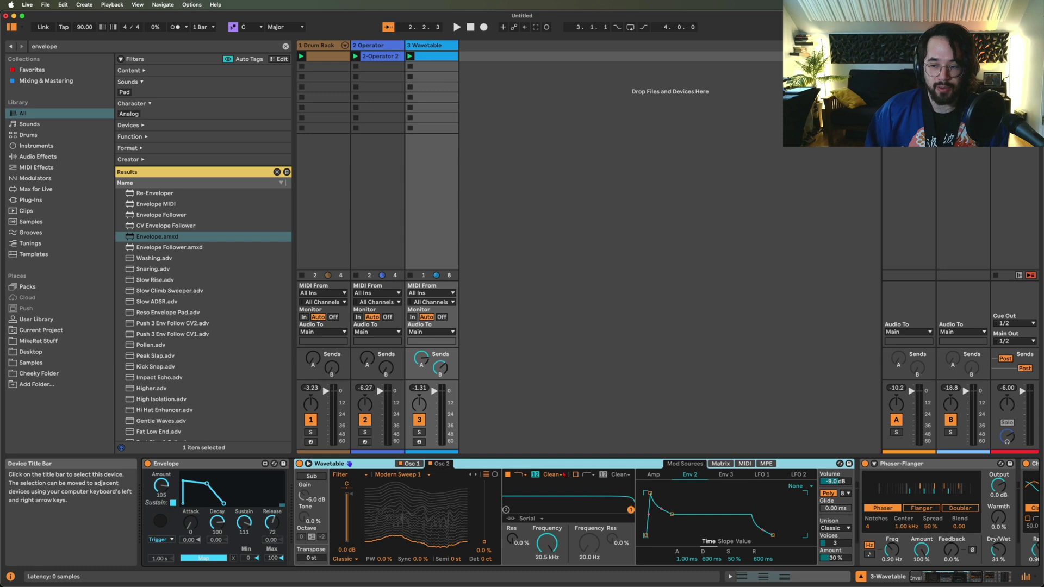
scroll(549, 465, right, 10)
click(582, 464)
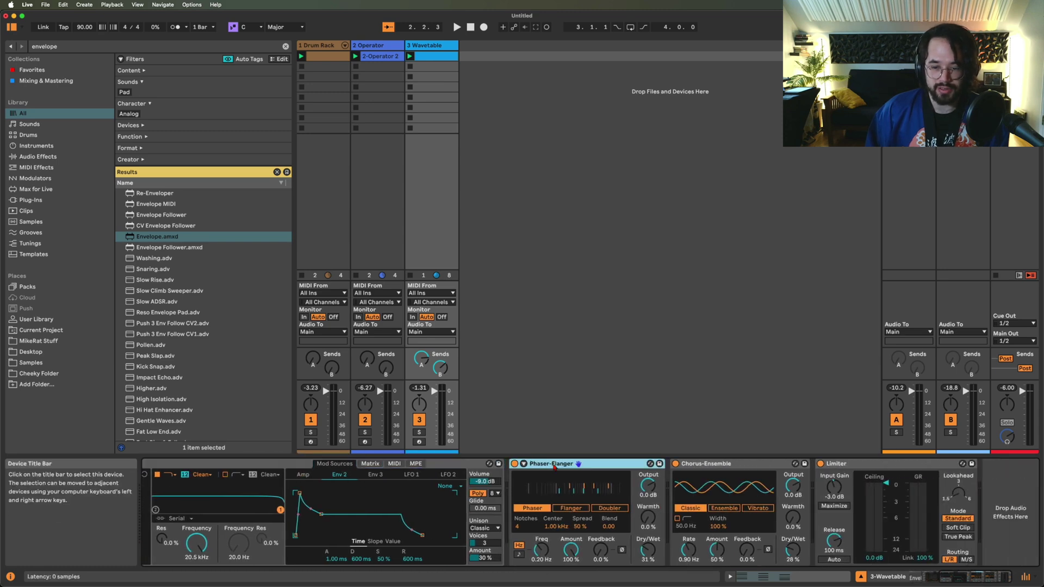
click(699, 464)
scroll(699, 479, left, 10)
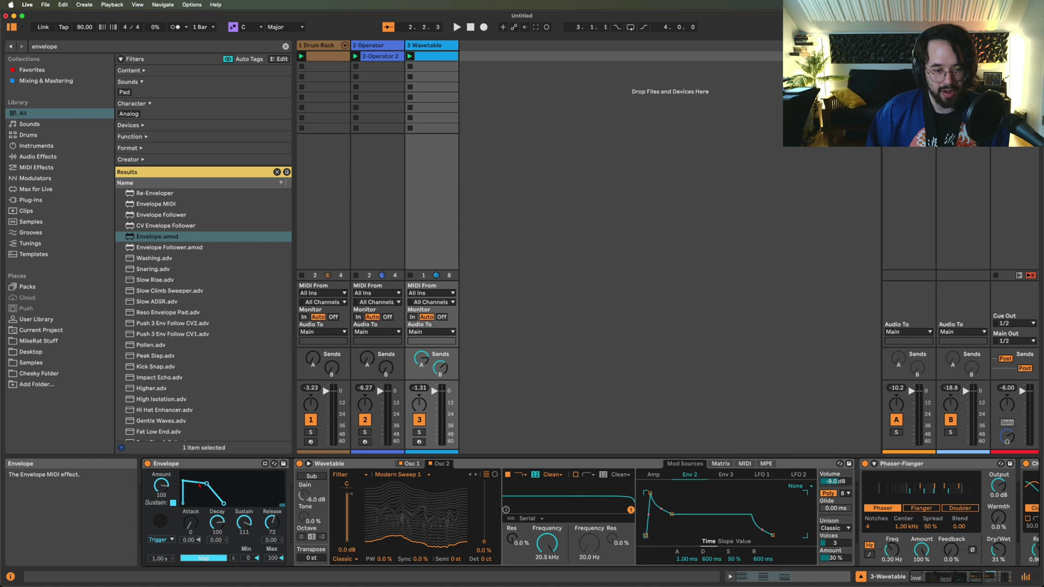
Step: Set the Envelope device's attack to 66 and insert the Envelope MIDI device between Envelope and Wavetable
drag(195, 520, 195, 495)
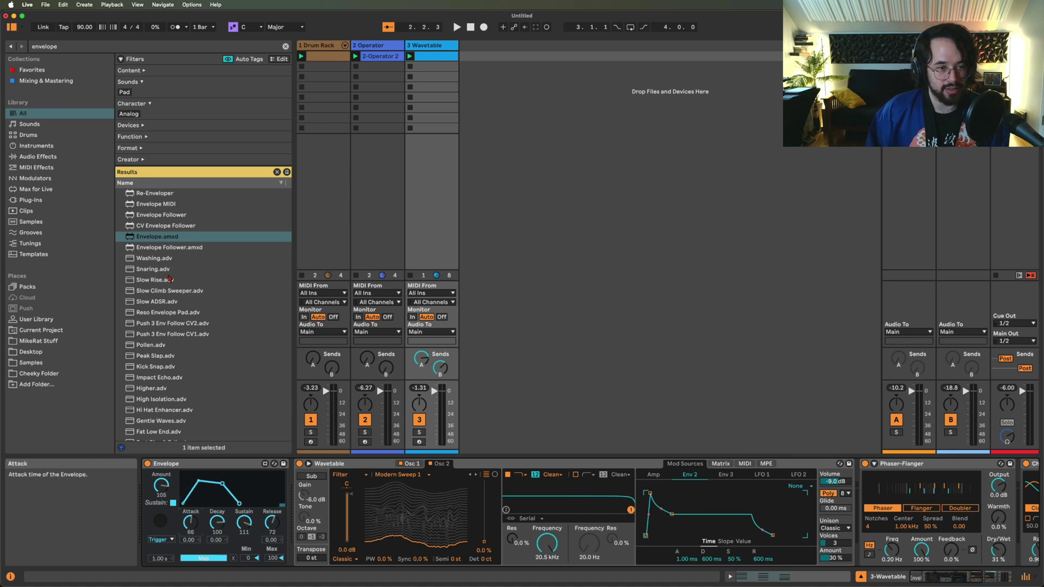
drag(156, 204, 291, 503)
click(210, 465)
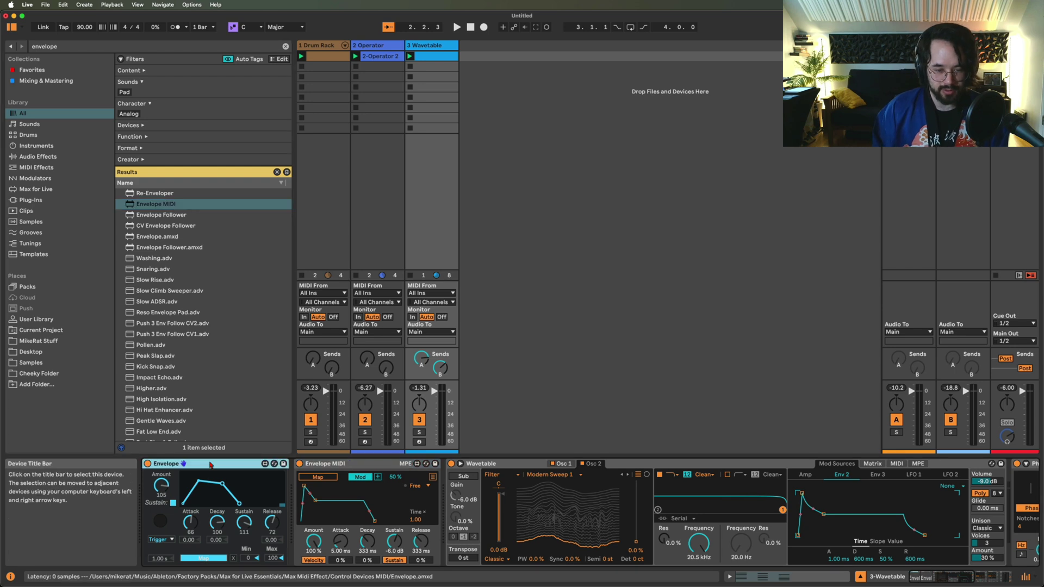
Step: Delete the Envelope device and match Envelope MIDI to Wavetable's Amp envelope: attack 419 ms, decay 647 ms, sustain -12 dB, release 683 ms, with curved slopes
key(Delete)
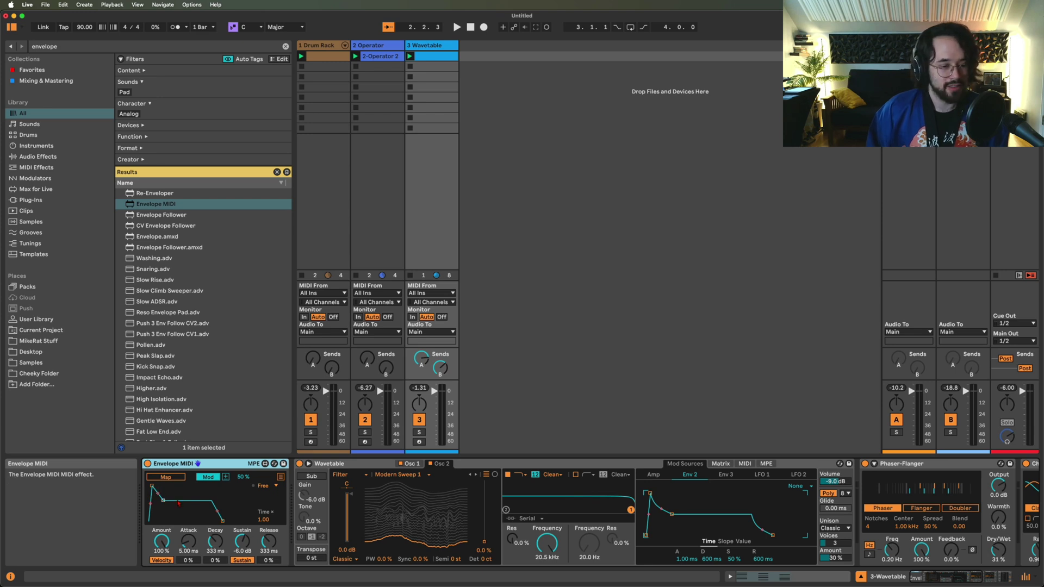
drag(153, 486, 159, 487)
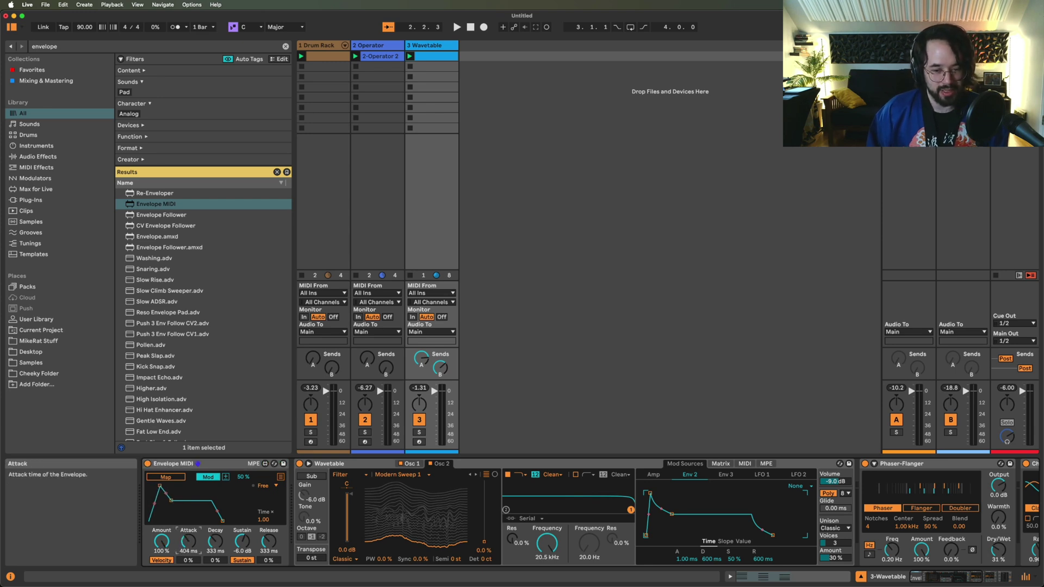
click(654, 476)
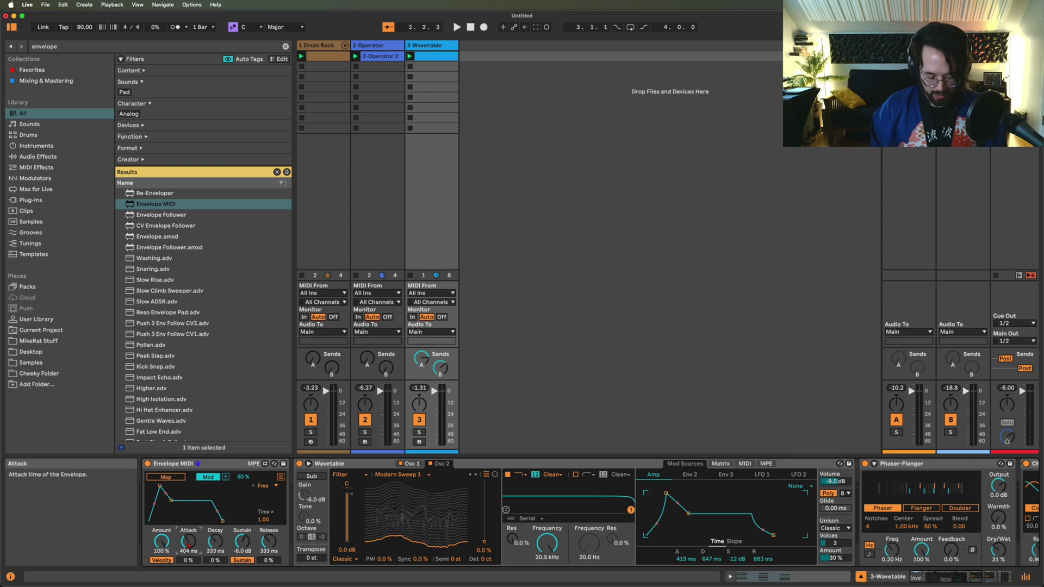
drag(188, 544, 268, 536)
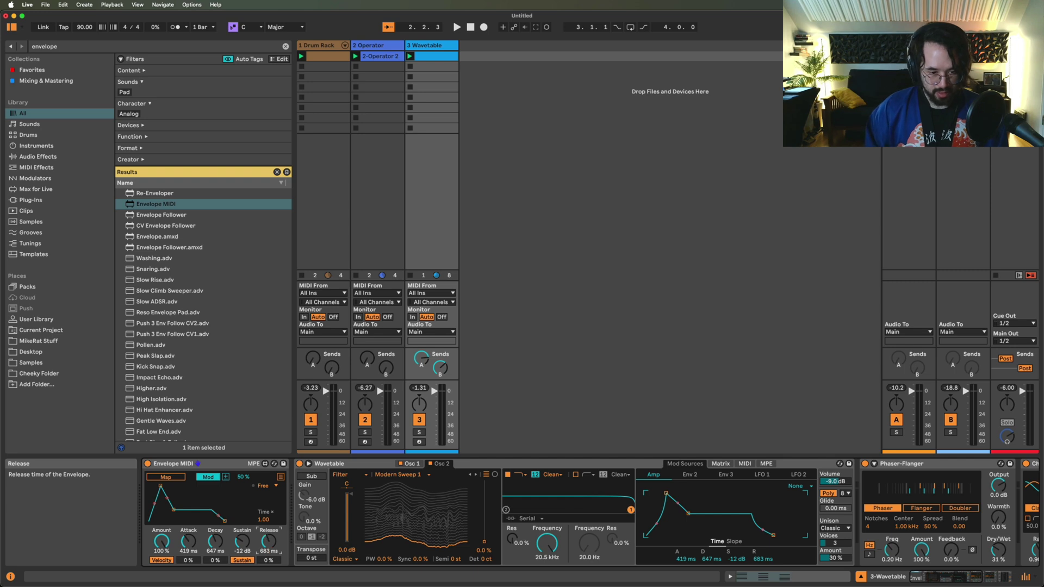
drag(154, 504, 219, 517)
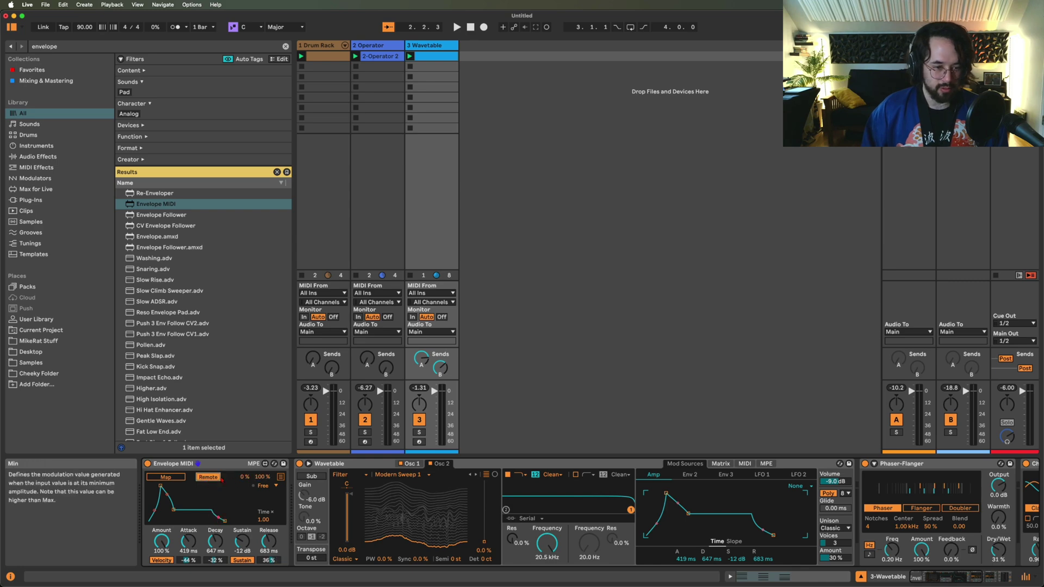
Step: Map Envelope MIDI to the Phaser-Flanger's Dry/Wet as modulation and play the track to hear it
click(173, 479)
scroll(448, 541, right, 10)
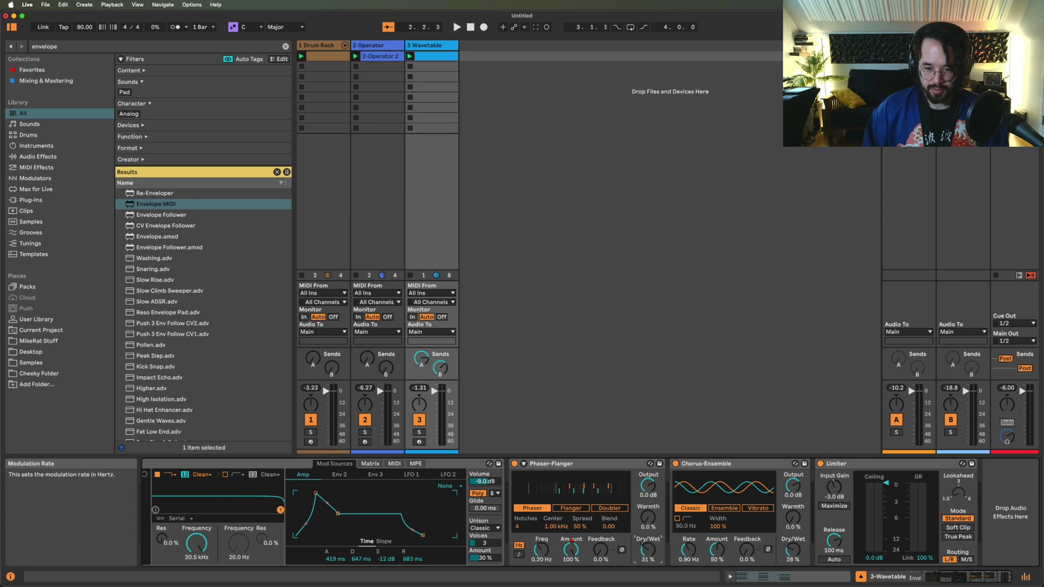
key(space)
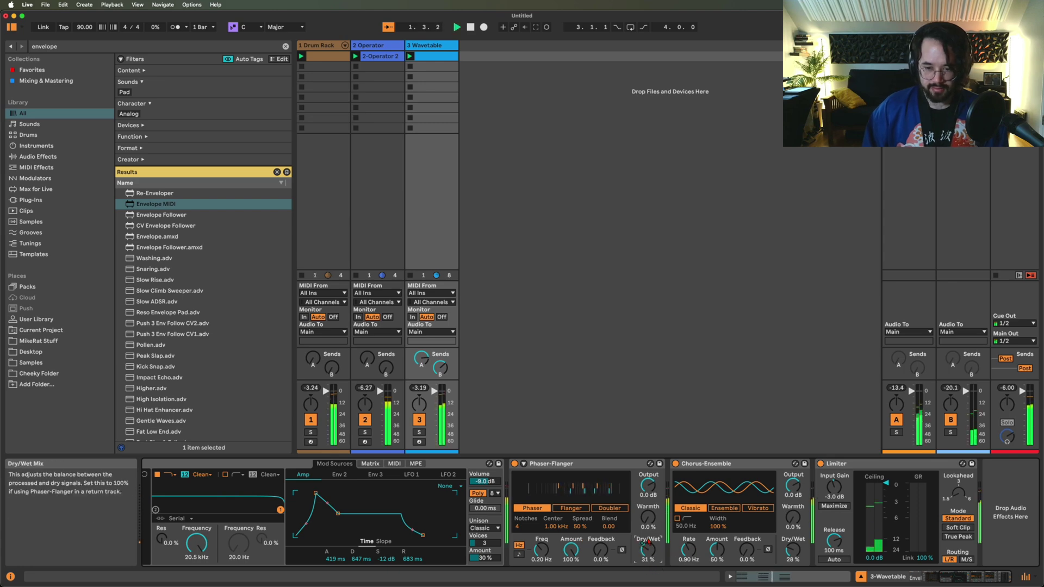
Step: Duplicate Envelope MIDI, map the copy to the Chorus-Ensemble's Dry/Wet, and play the track briefly to hear it
scroll(648, 552, left, 10)
click(201, 466)
key(super+d)
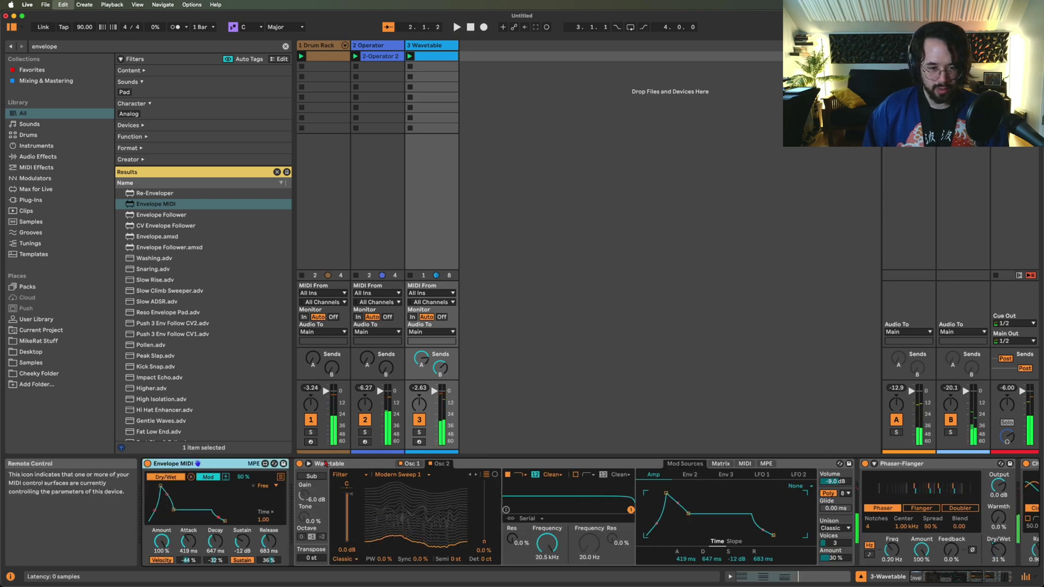
click(318, 477)
scroll(513, 504, right, 5)
scroll(512, 504, right, 5)
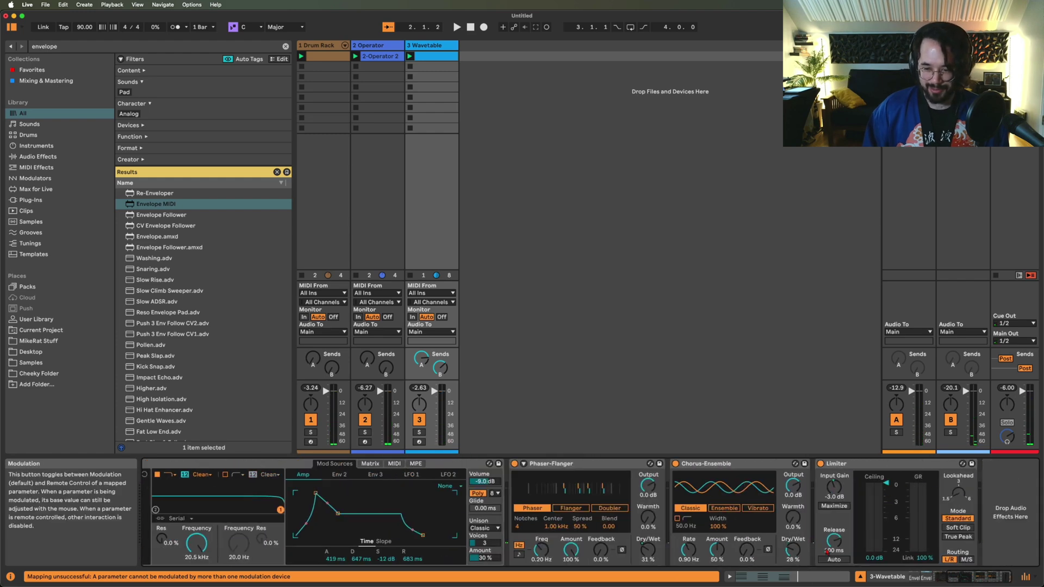
key(space)
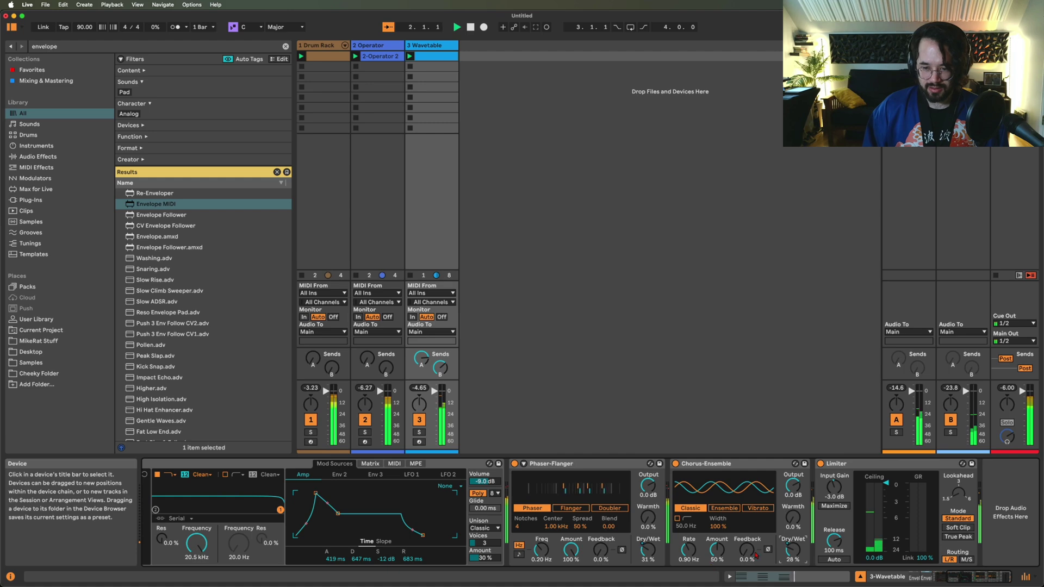
key(space)
scroll(609, 520, left, 9)
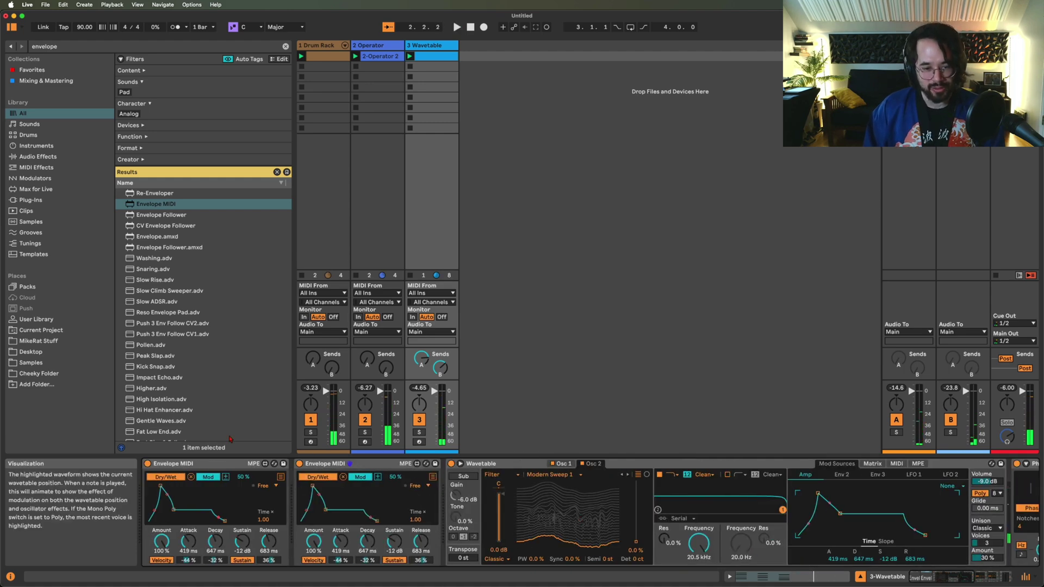
Step: Examine the device chain from the two Envelope MIDI devices to the Limiter, including Wavetable's modulation matrix and Amp envelope
click(192, 463)
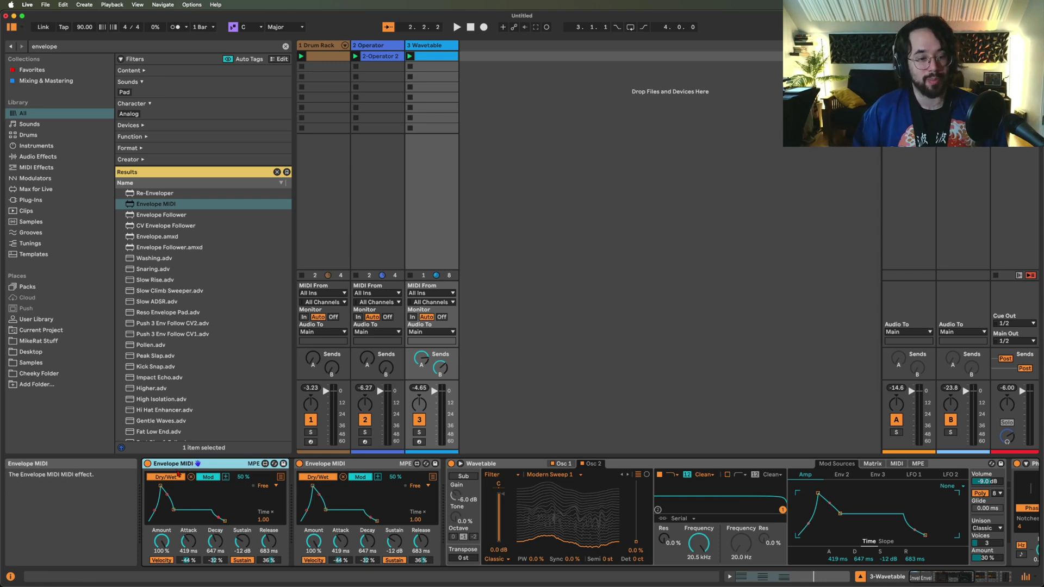
scroll(343, 502, right, 10)
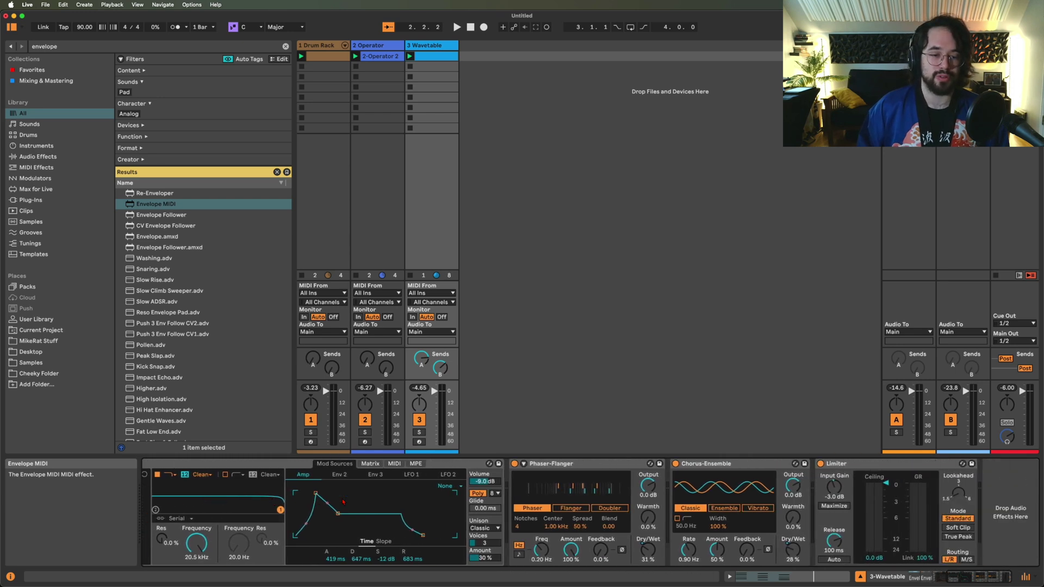
scroll(343, 502, left, 5)
scroll(343, 501, right, 5)
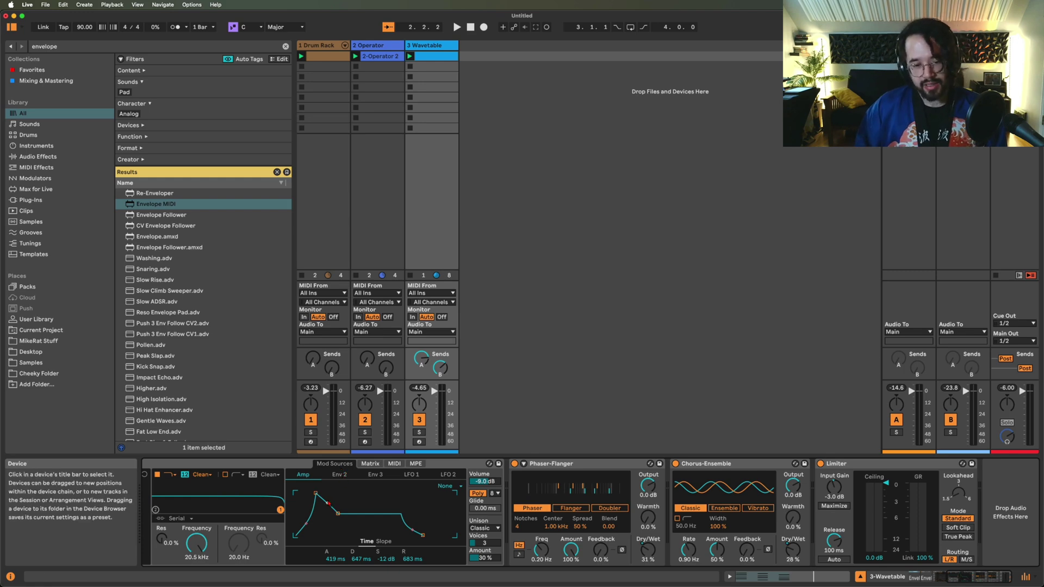
scroll(328, 504, left, 10)
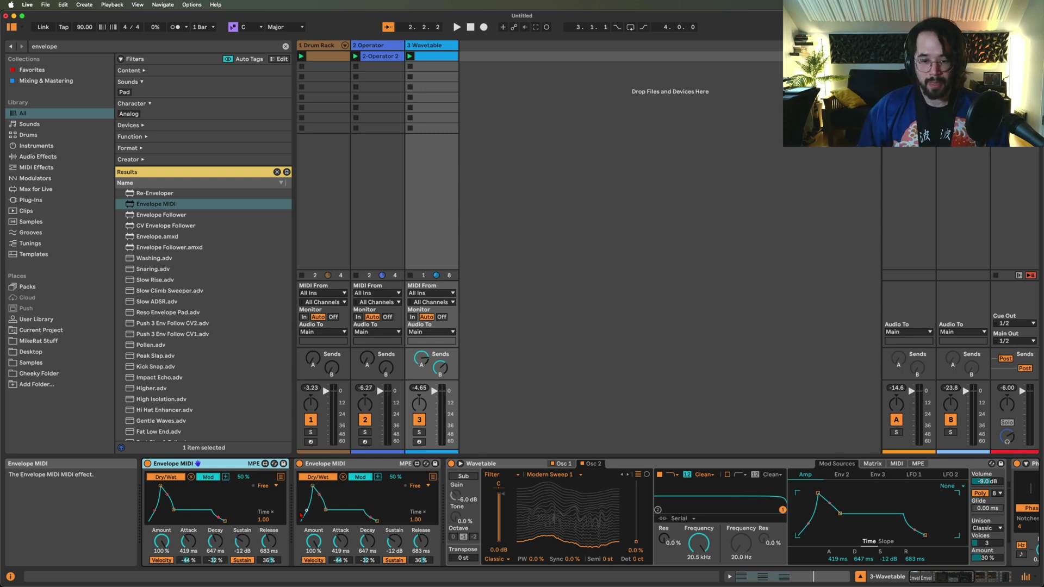
scroll(511, 518, right, 3)
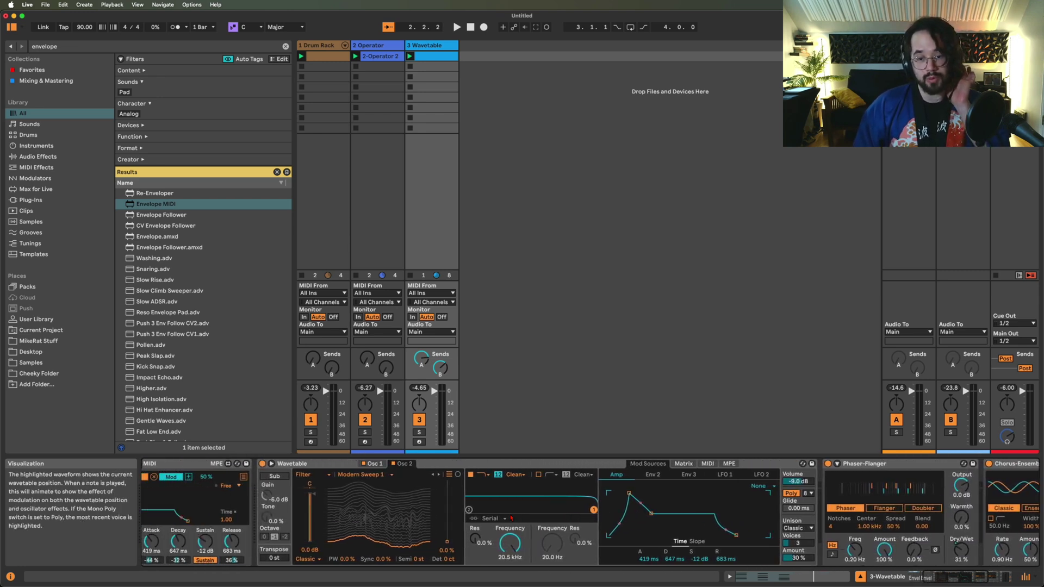
scroll(511, 519, left, 5)
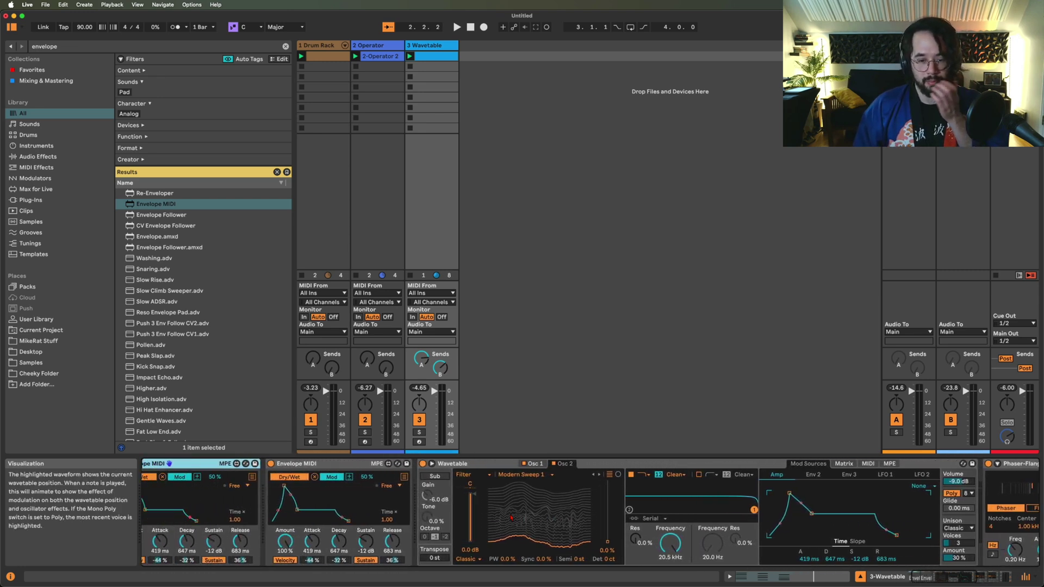
scroll(658, 492, right, 5)
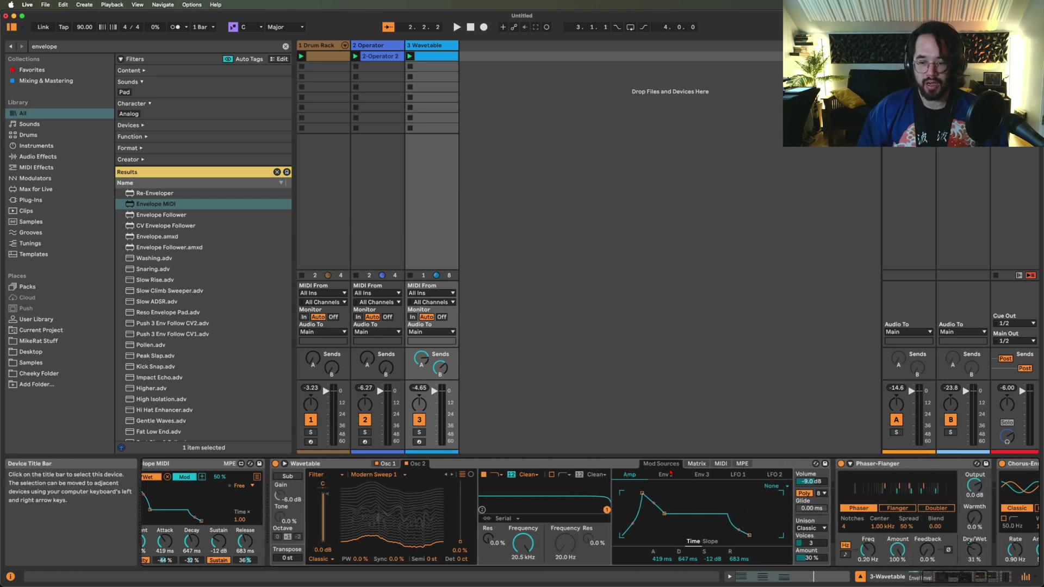
click(696, 463)
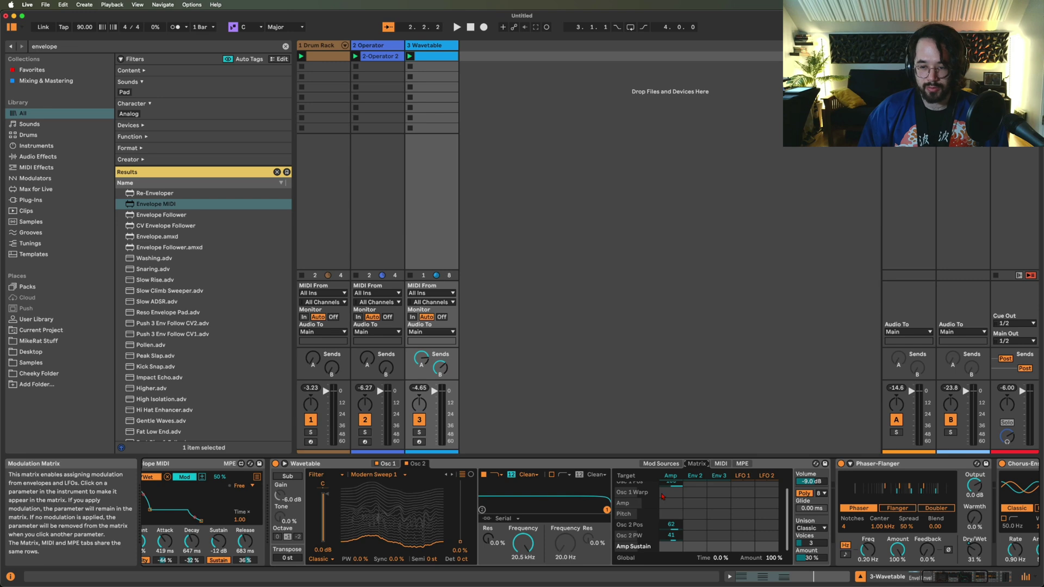
click(651, 464)
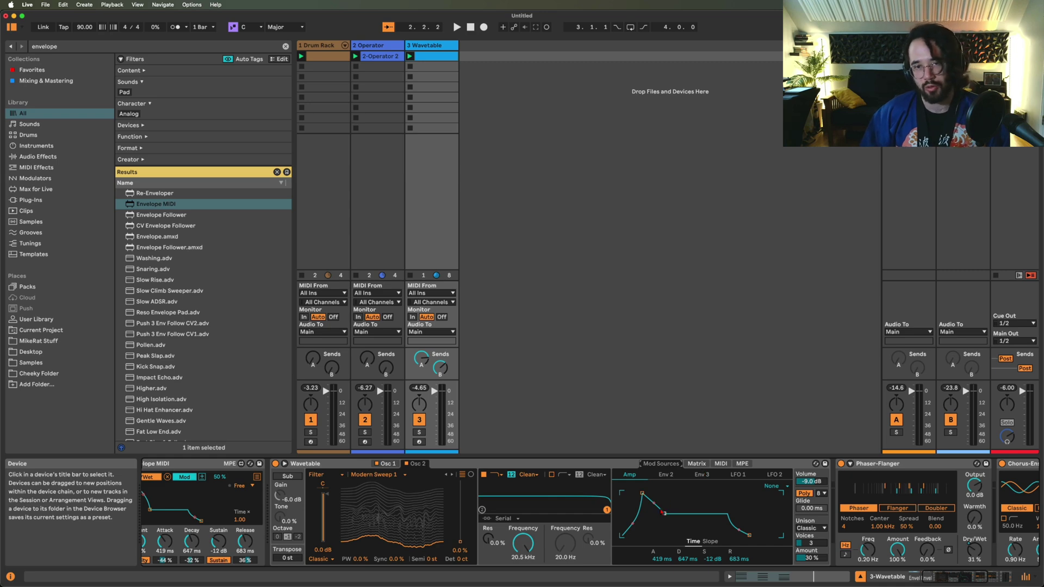
Step: Compare the two Envelope MIDI devices with the Phaser-Flanger and Chorus-Ensemble they modulate, and view Wavetable's modulation matrix again
key(super+d)
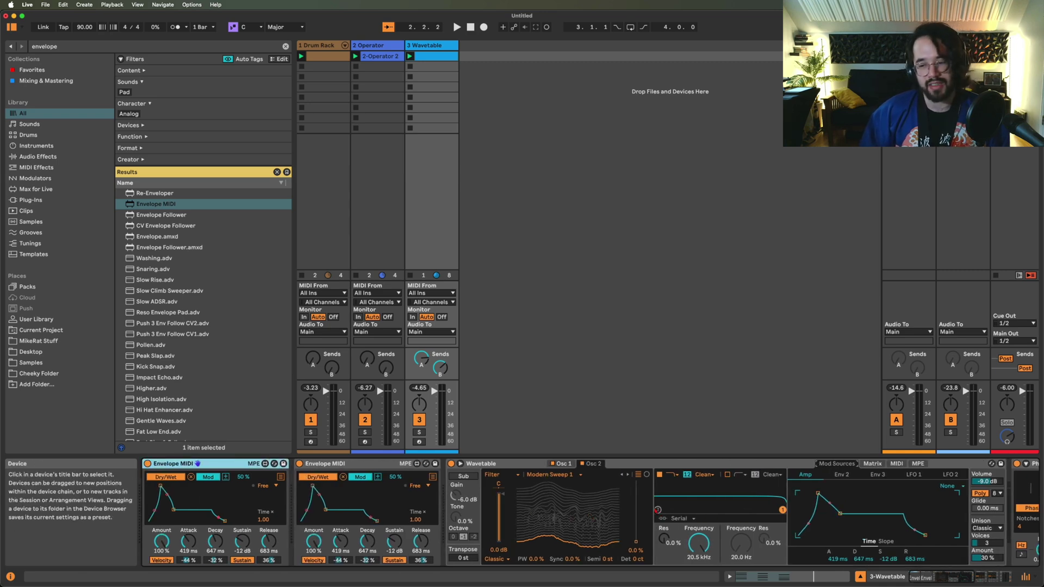
scroll(656, 510, right, 9)
scroll(655, 510, left, 9)
scroll(655, 509, right, 8)
scroll(656, 510, right, 3)
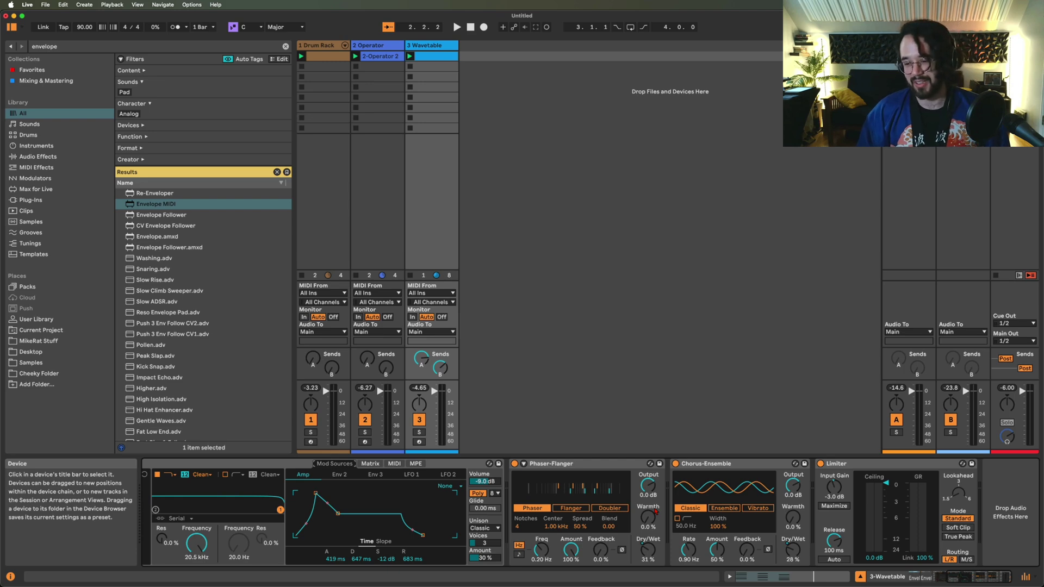
scroll(661, 506, left, 12)
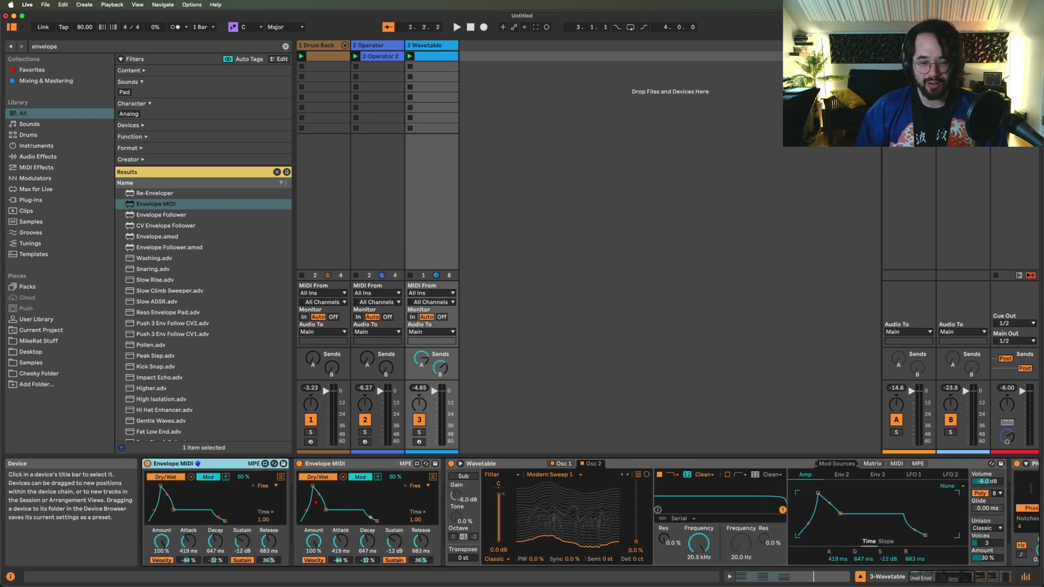
scroll(661, 506, right, 6)
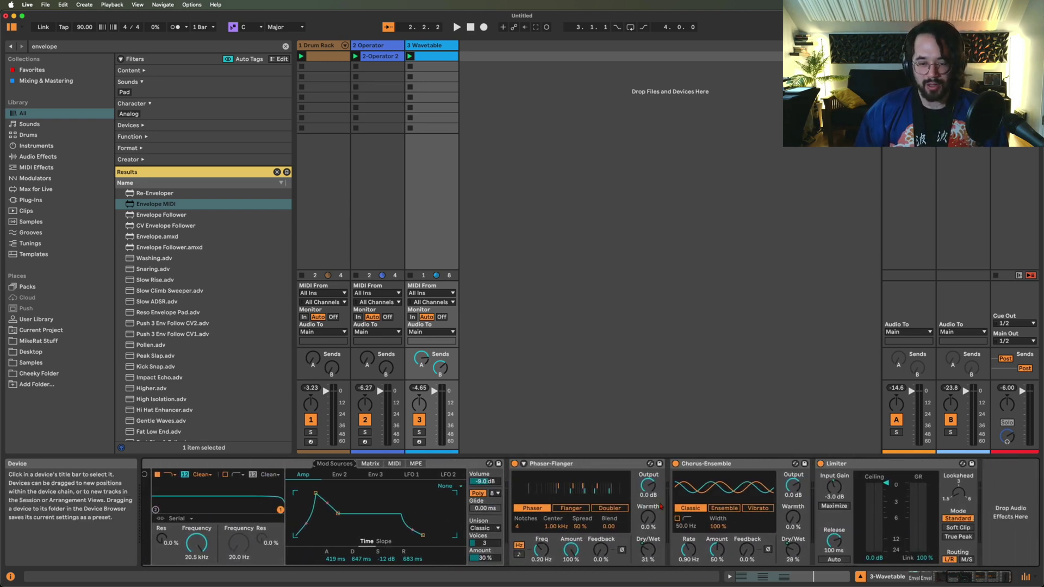
scroll(661, 506, left, 9)
scroll(560, 494, right, 3)
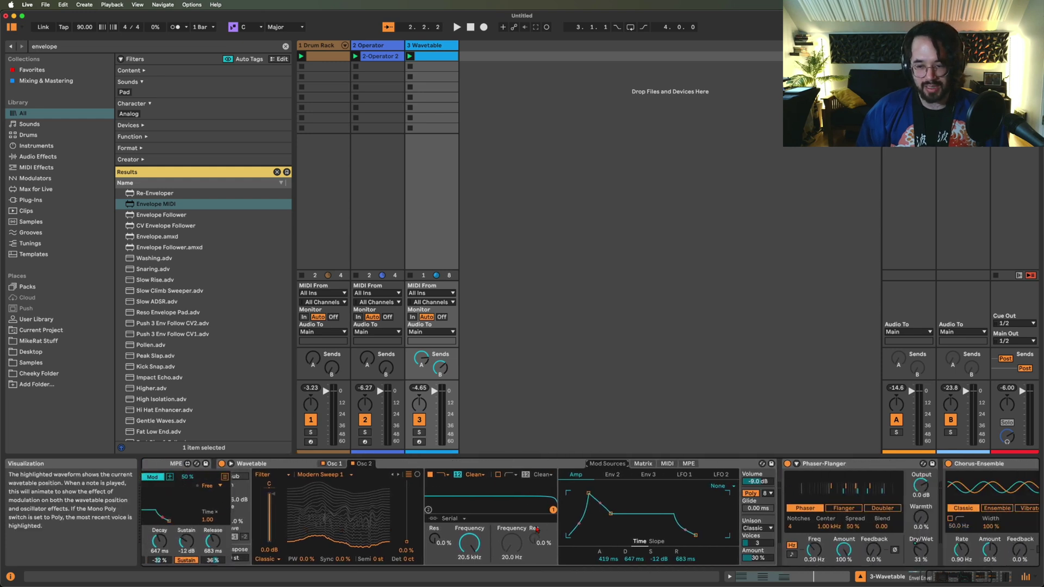
click(644, 463)
scroll(560, 516, left, 7)
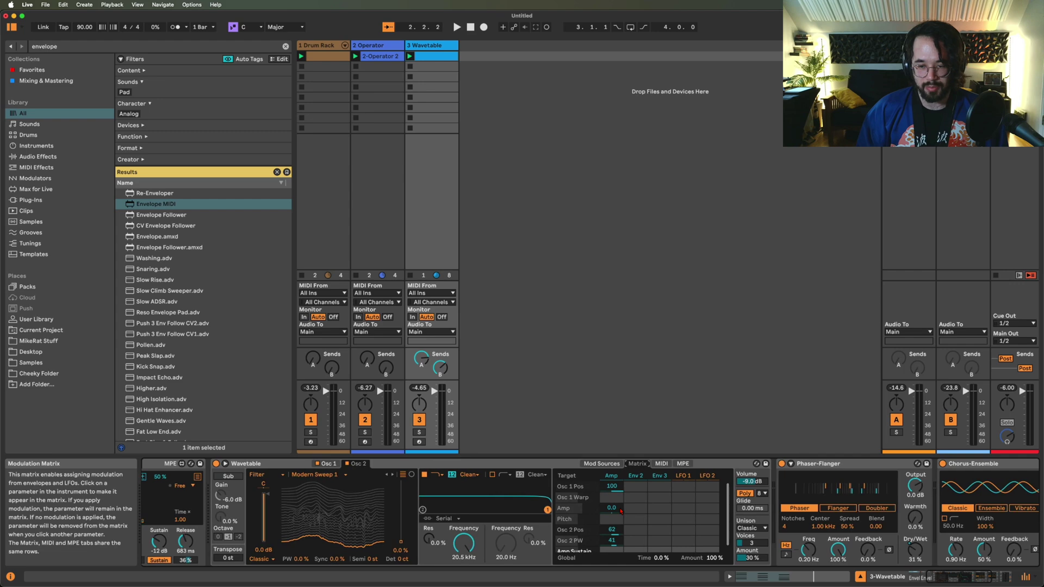